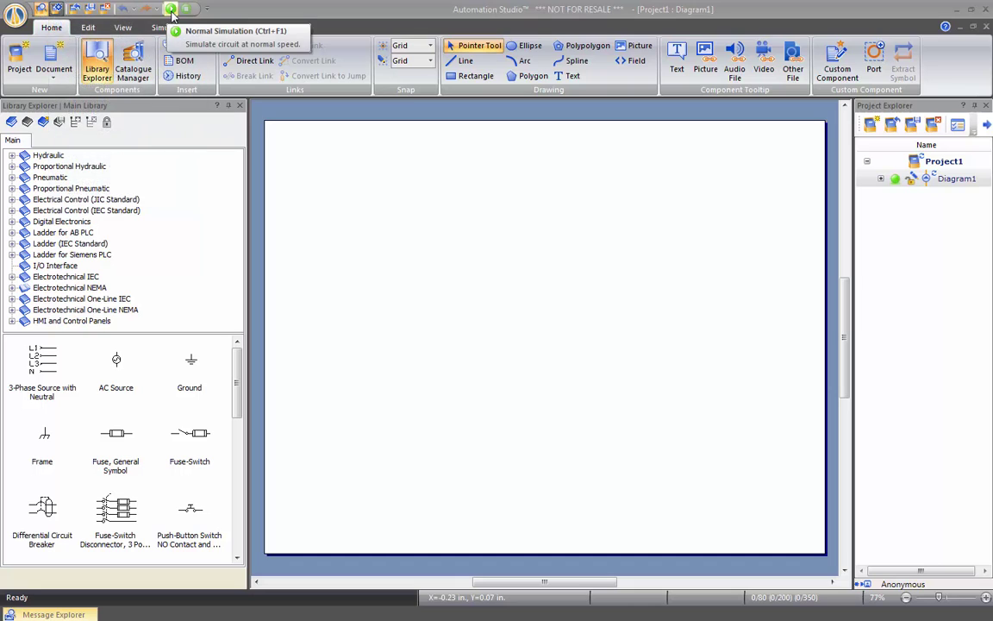
Browse the Edit category commands in the quick access toolbar customization settings, then close them.
{"action": "left_click", "coordinate": [207, 9]}
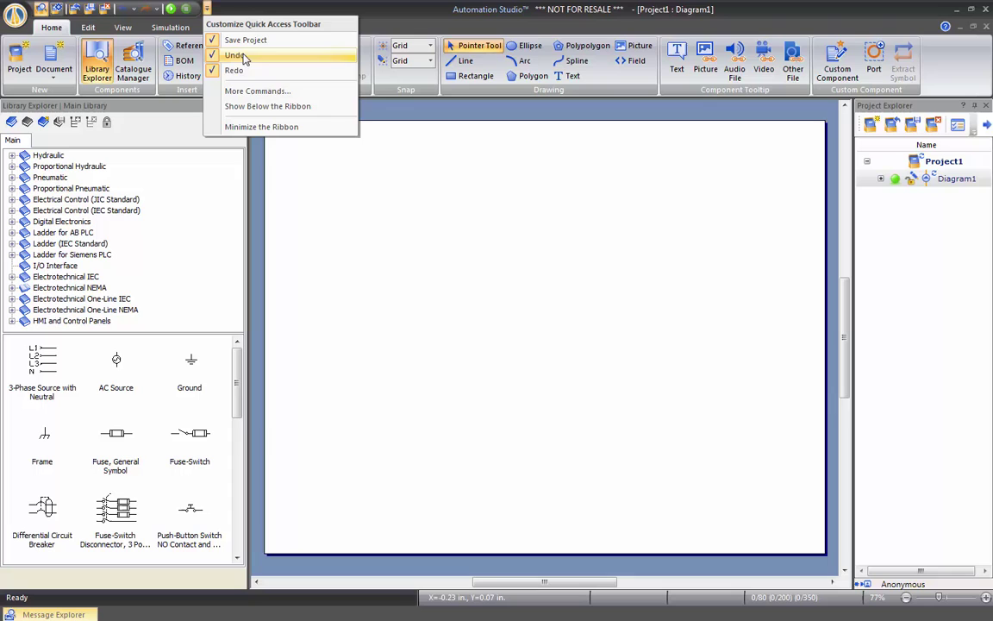
{"action": "left_click", "coordinate": [248, 91]}
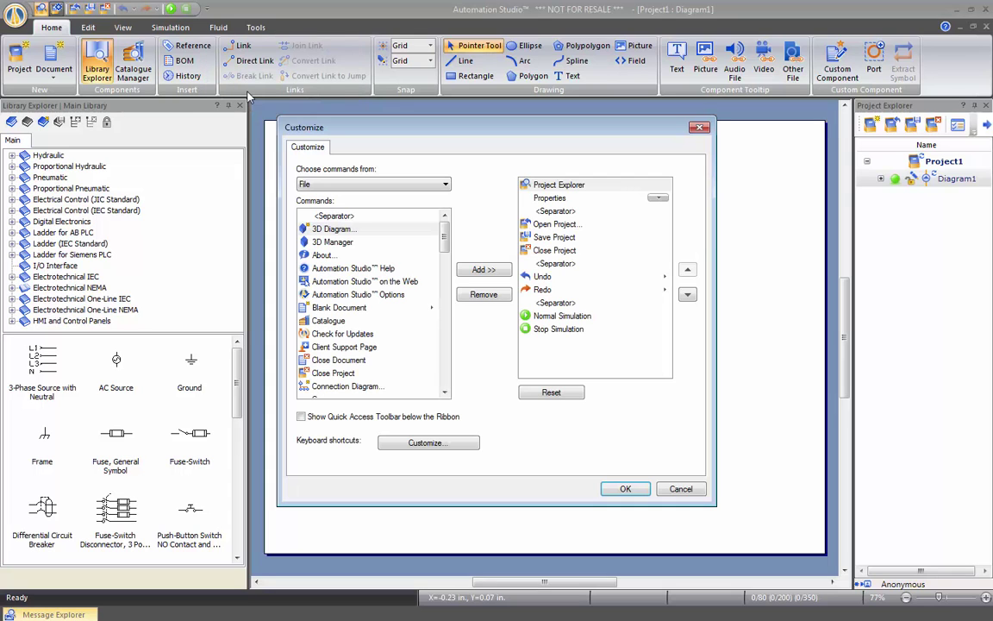
{"action": "left_click", "coordinate": [443, 186]}
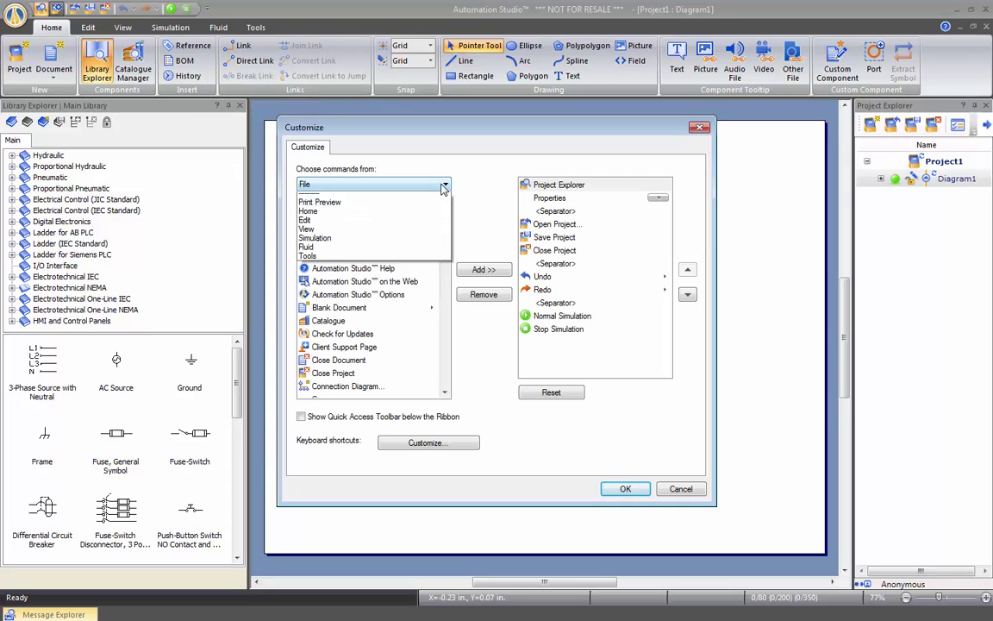
{"action": "left_click", "coordinate": [326, 233]}
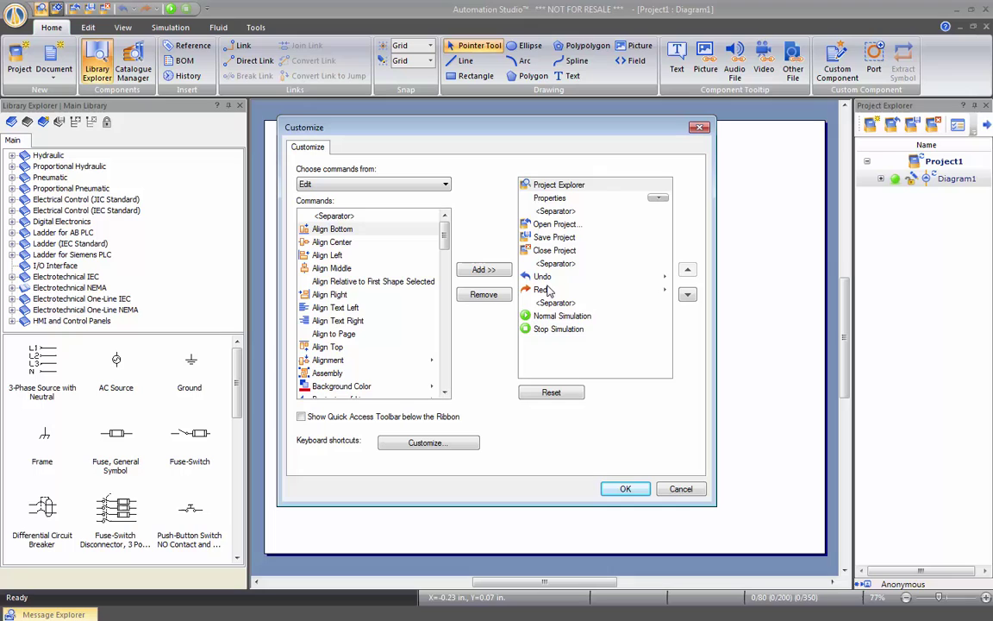
{"action": "left_click", "coordinate": [626, 489]}
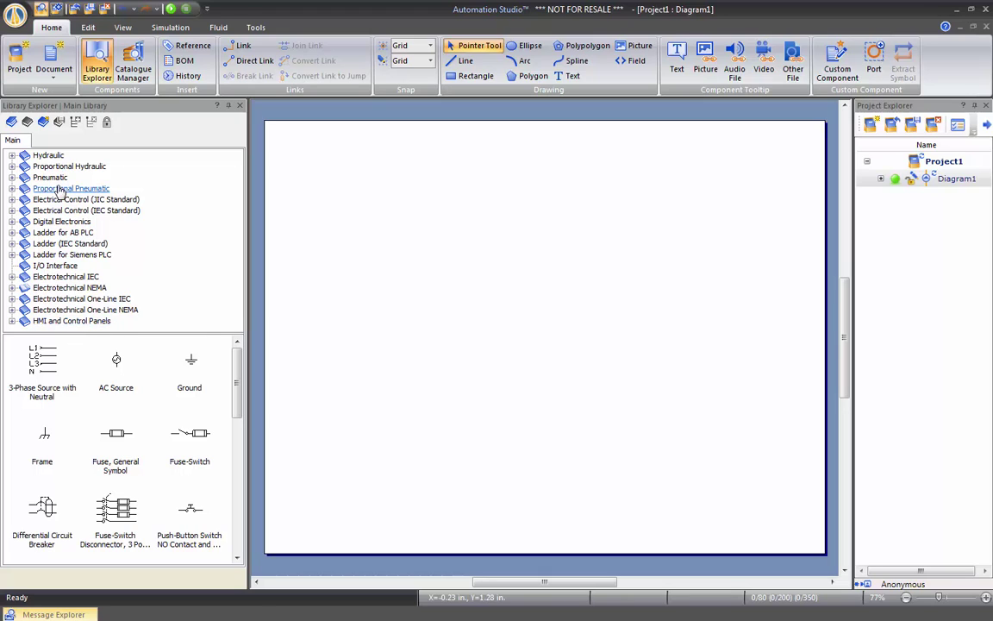
Select Hydraulic in Library Explorer and scroll through its symbols, then back to the top.
{"action": "left_click", "coordinate": [52, 156]}
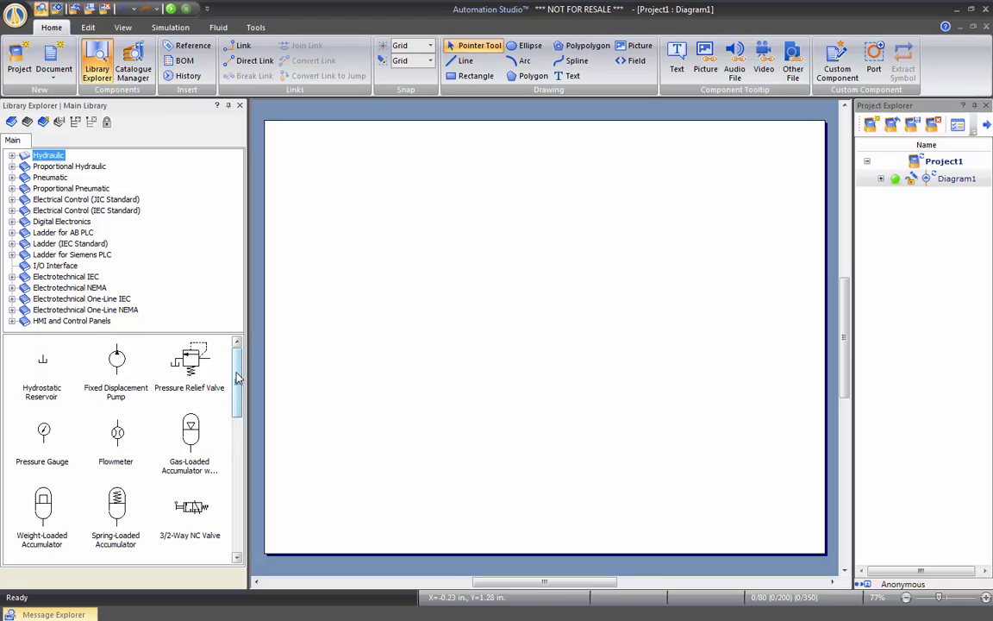
{"action": "left_click_drag", "start_coordinate": [237, 381], "coordinate": [222, 508]}
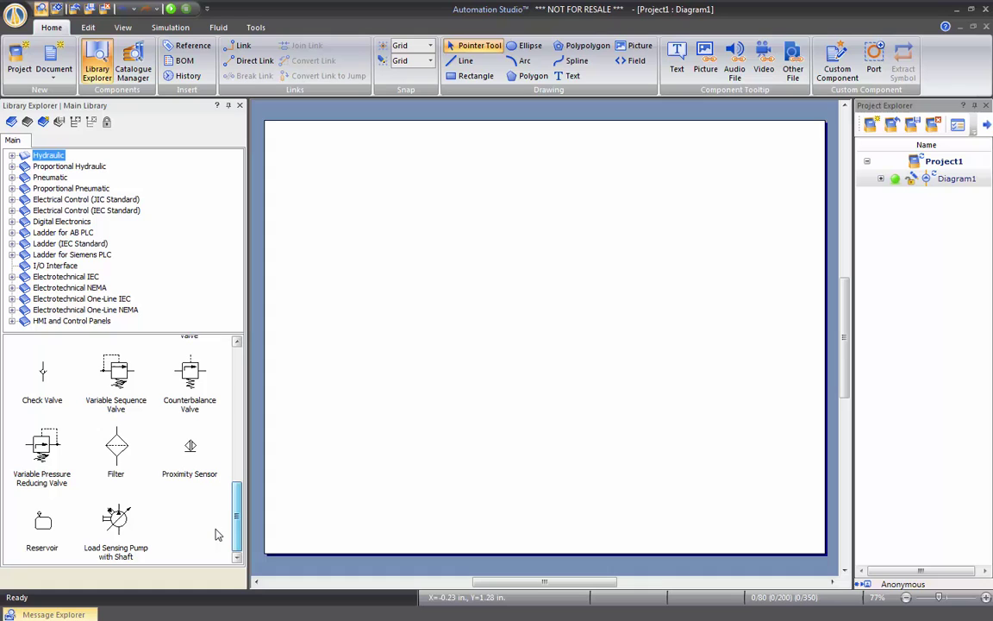
{"action": "scroll", "coordinate": [223, 537], "scroll_direction": "up", "scroll_amount": 10}
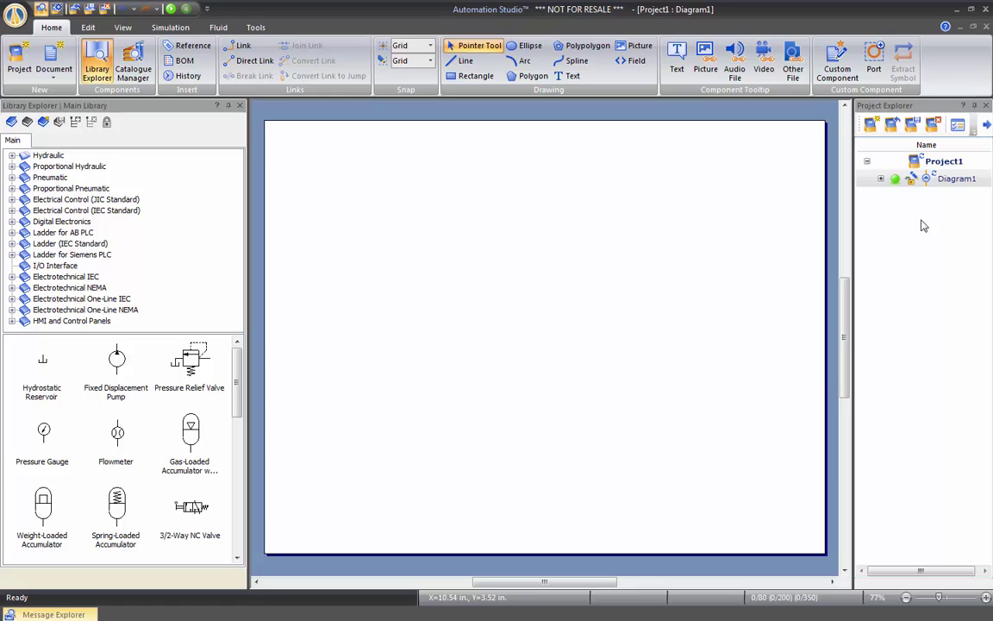
Add Diagram2 to Project1 as a standard diagram with template None, then show the View tab.
{"action": "right_click", "coordinate": [919, 163]}
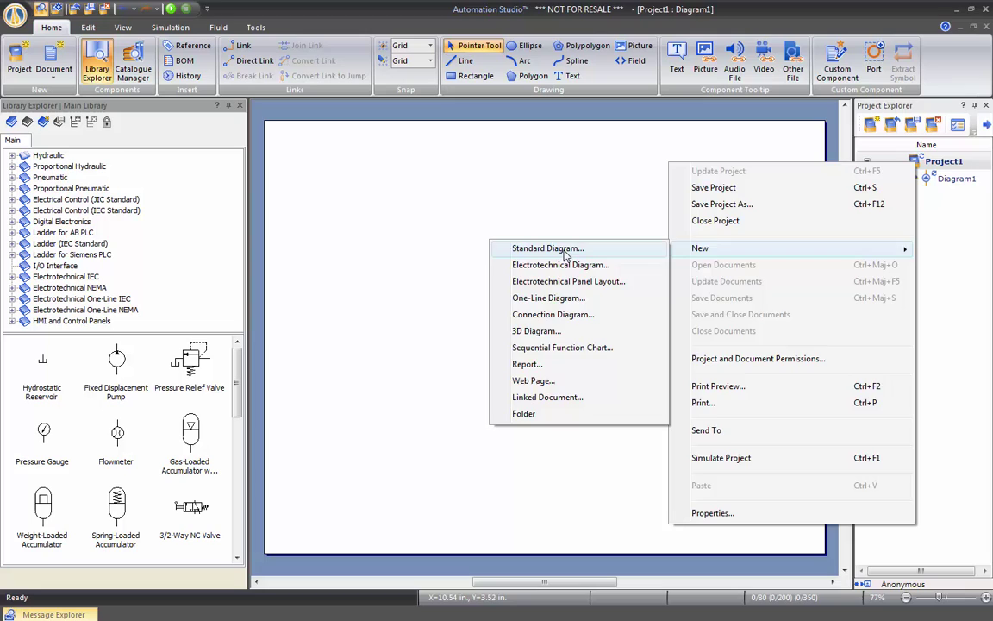
{"action": "left_click", "coordinate": [565, 254]}
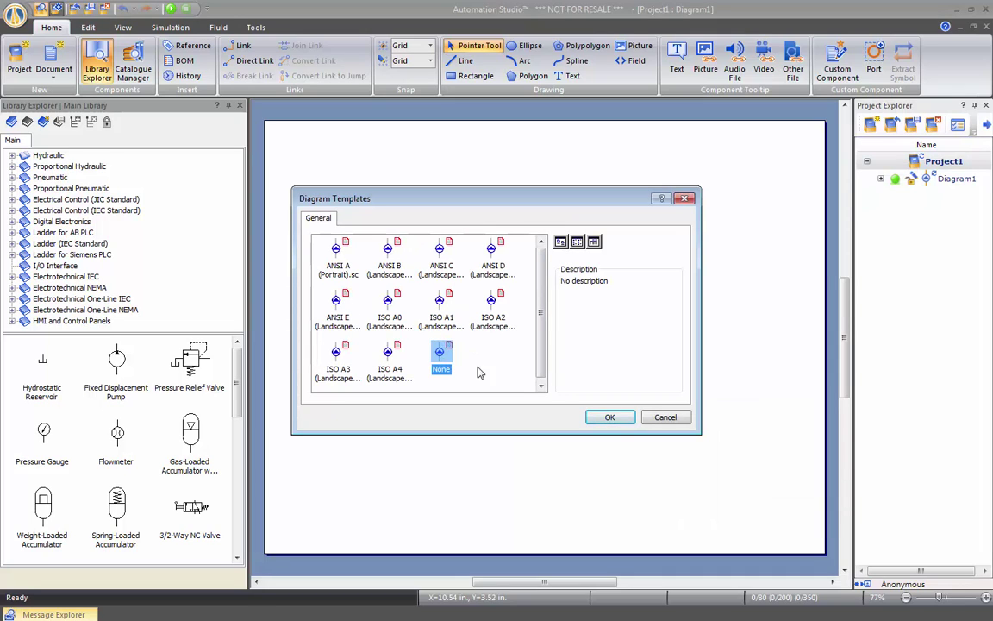
{"action": "left_click", "coordinate": [622, 419]}
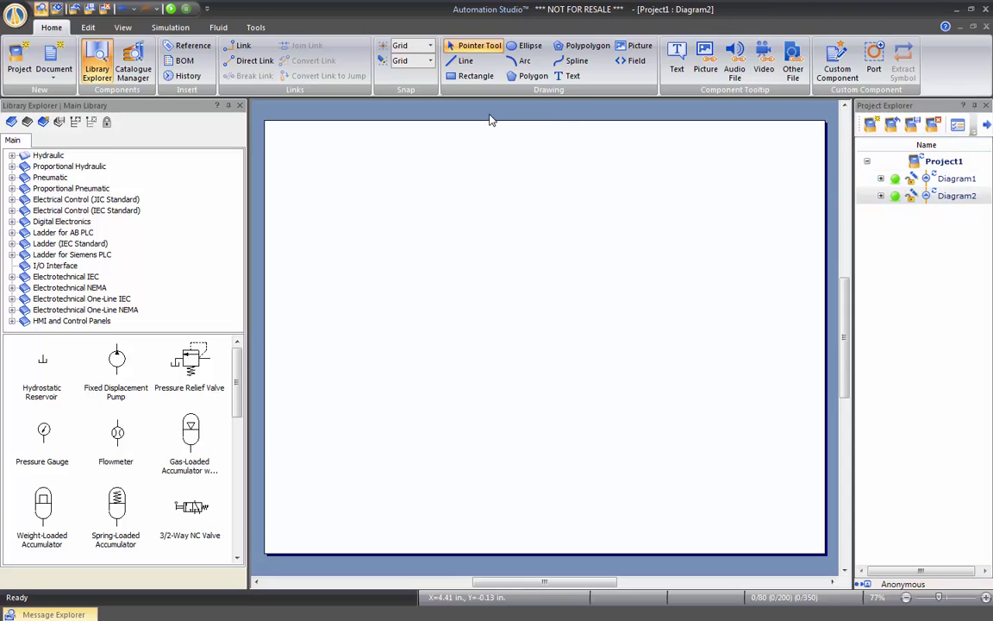
{"action": "left_click", "coordinate": [122, 26]}
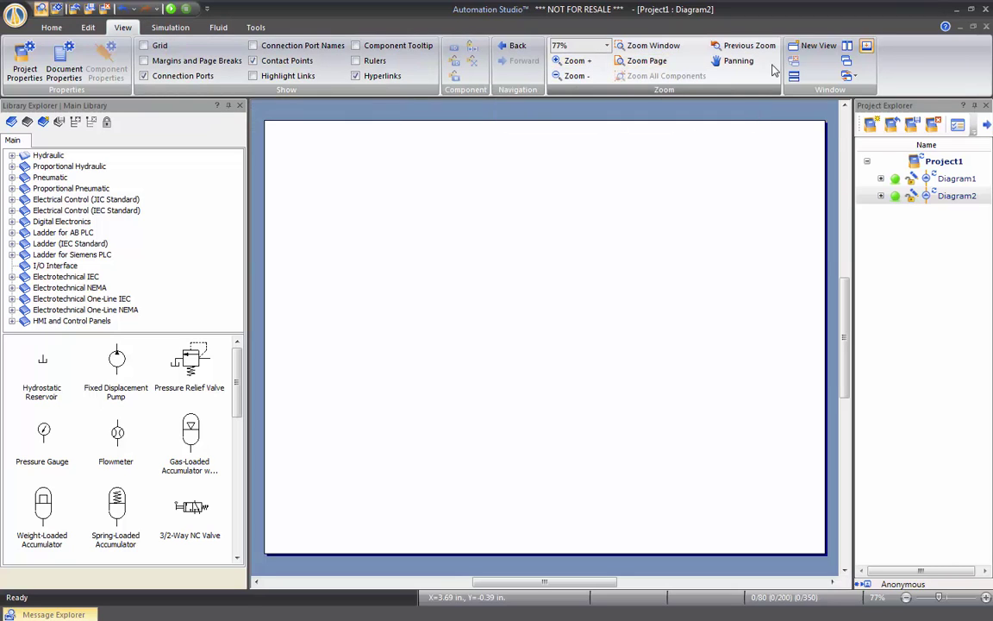
Tile the diagrams vertically, delete Diagram2 with confirmation, and maximize Diagram1.
{"action": "left_click", "coordinate": [848, 47]}
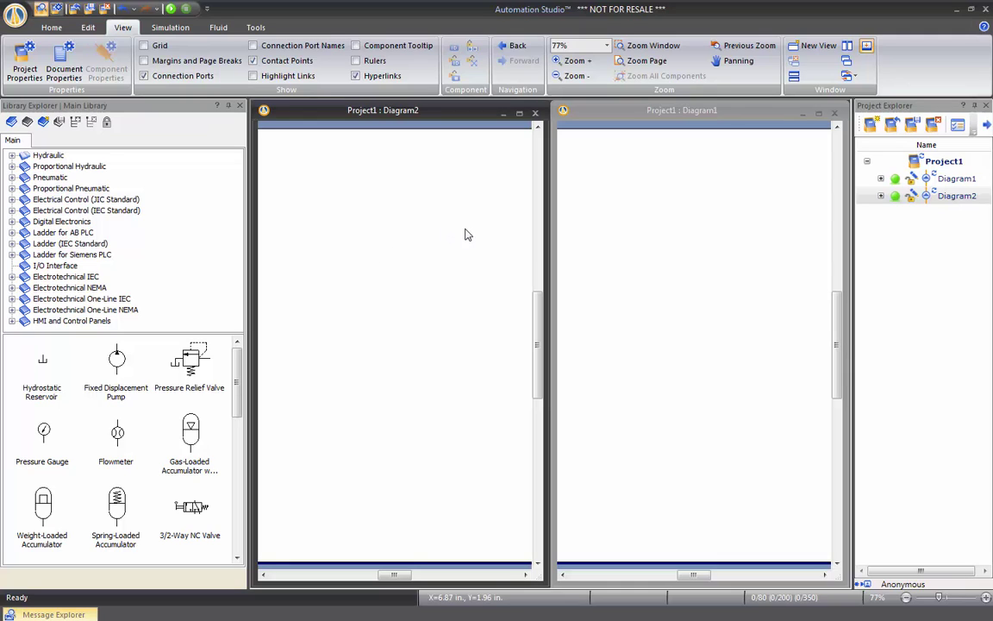
{"action": "right_click", "coordinate": [938, 200]}
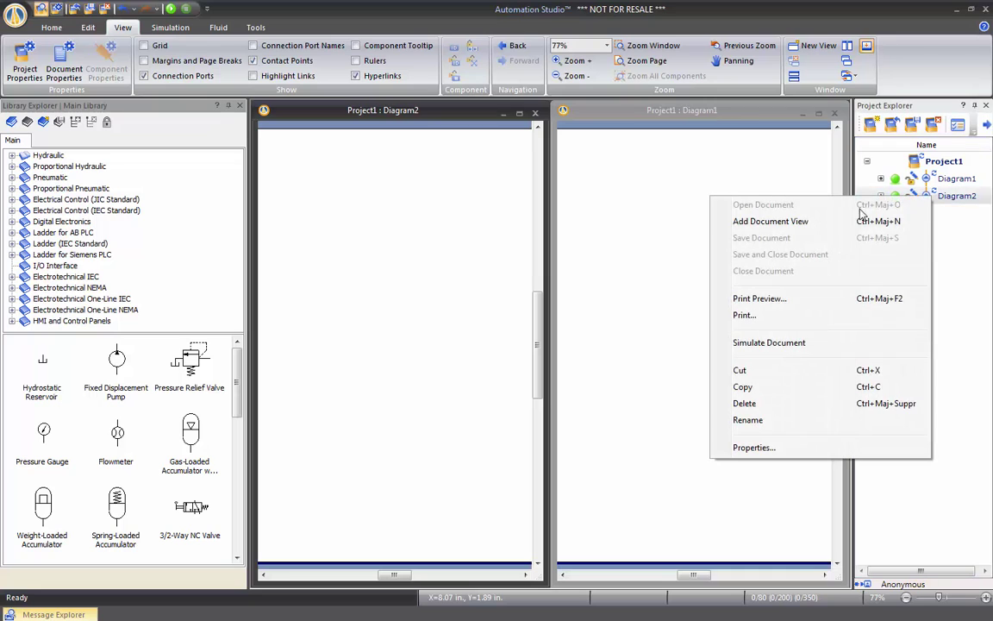
{"action": "left_click", "coordinate": [751, 409]}
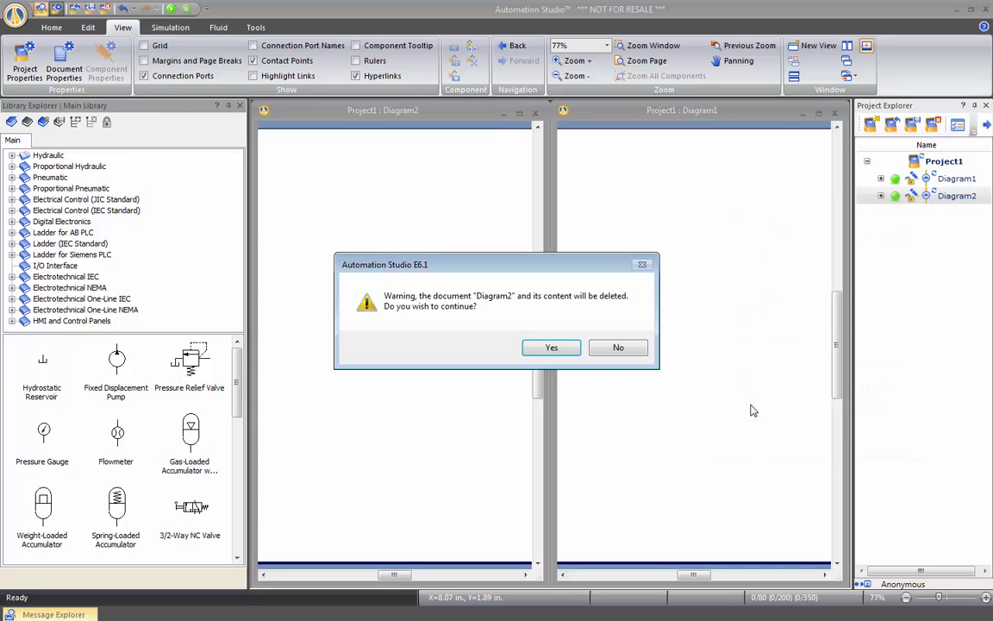
{"action": "left_click", "coordinate": [554, 350]}
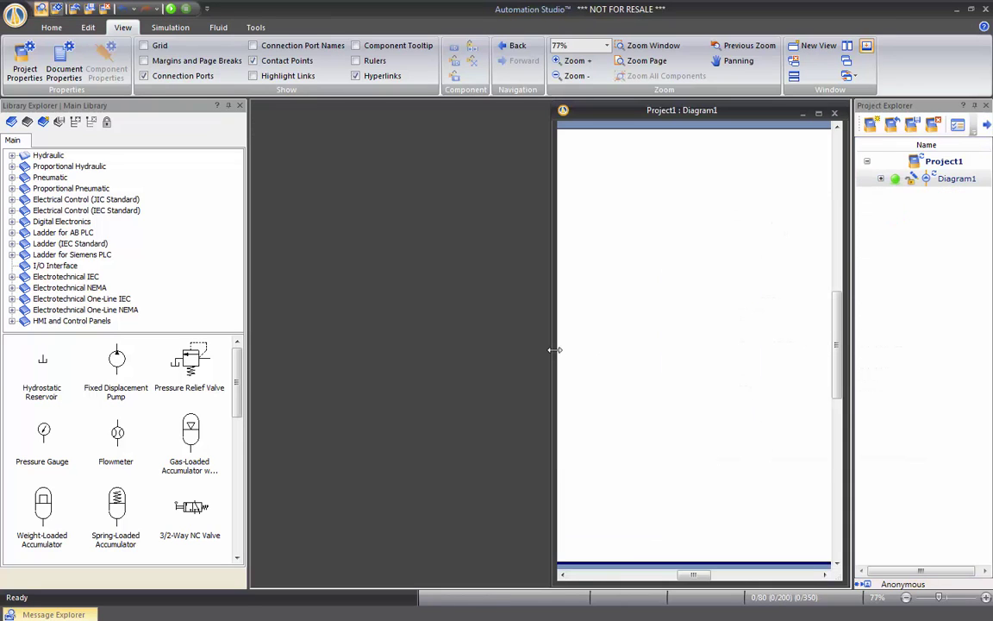
{"action": "double_click", "coordinate": [759, 115]}
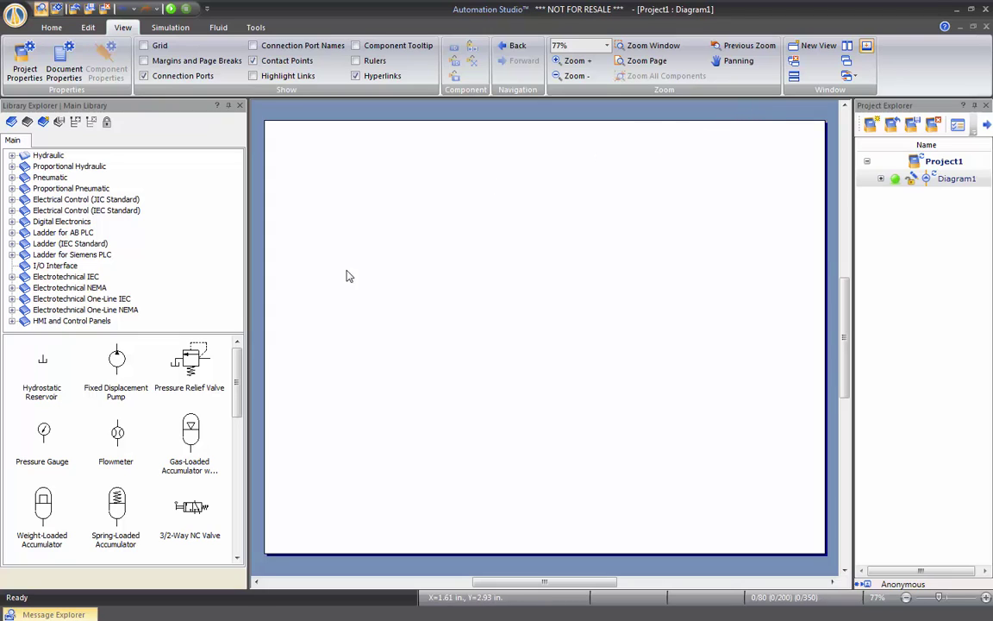
Open Message Explorer and delete all logged events, including the H1 warning.
{"action": "left_click", "coordinate": [30, 615]}
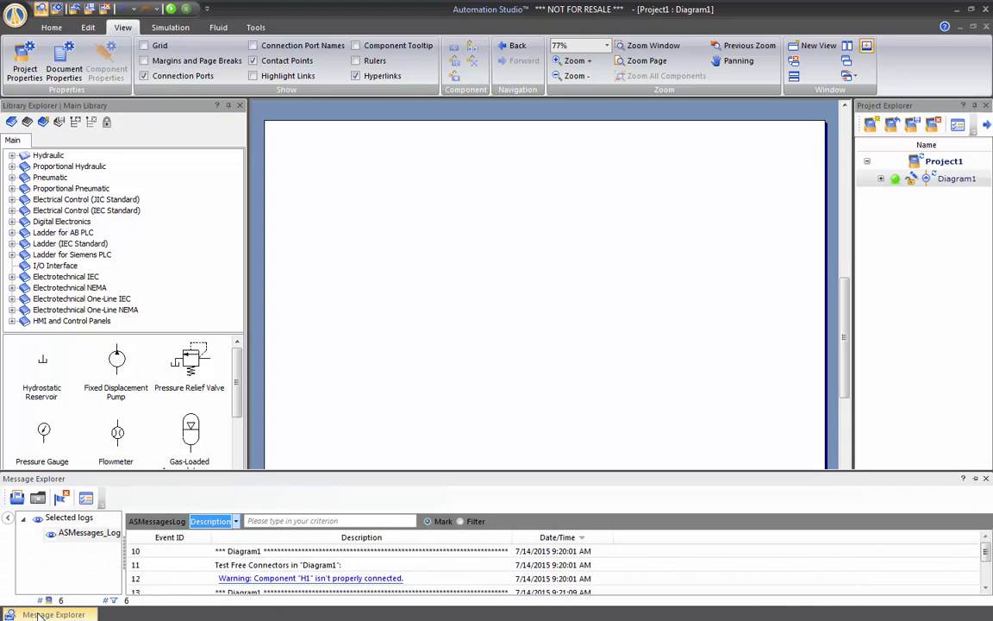
{"action": "left_click", "coordinate": [66, 500]}
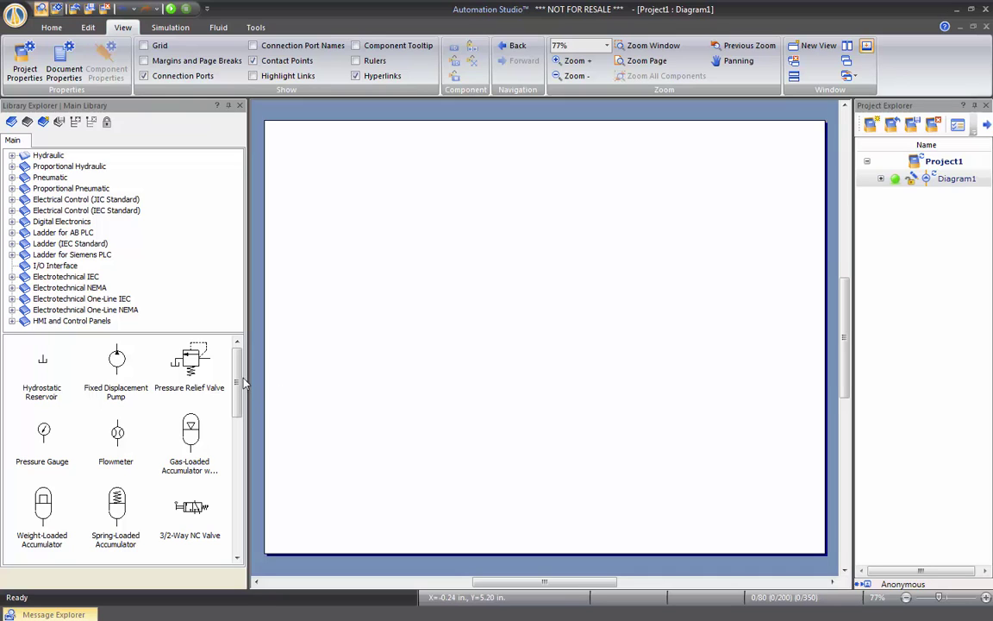
Place a 4/3-Way NC Valve near the page's top centre, then run and stop Normal Simulation.
{"action": "left_click_drag", "start_coordinate": [239, 381], "coordinate": [238, 416]}
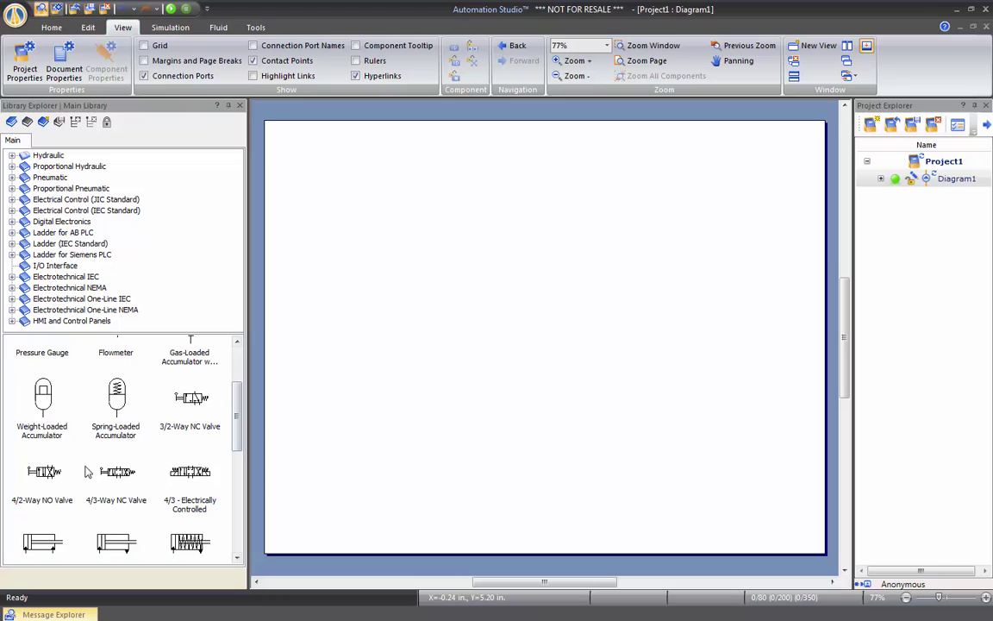
{"action": "left_click_drag", "start_coordinate": [117, 477], "coordinate": [463, 271]}
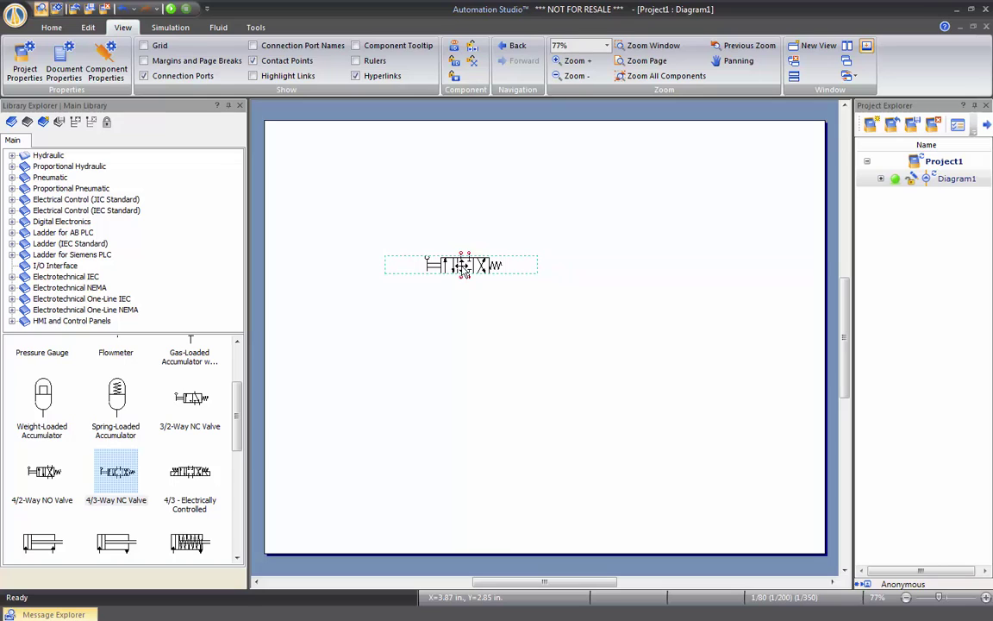
{"action": "left_click", "coordinate": [171, 9]}
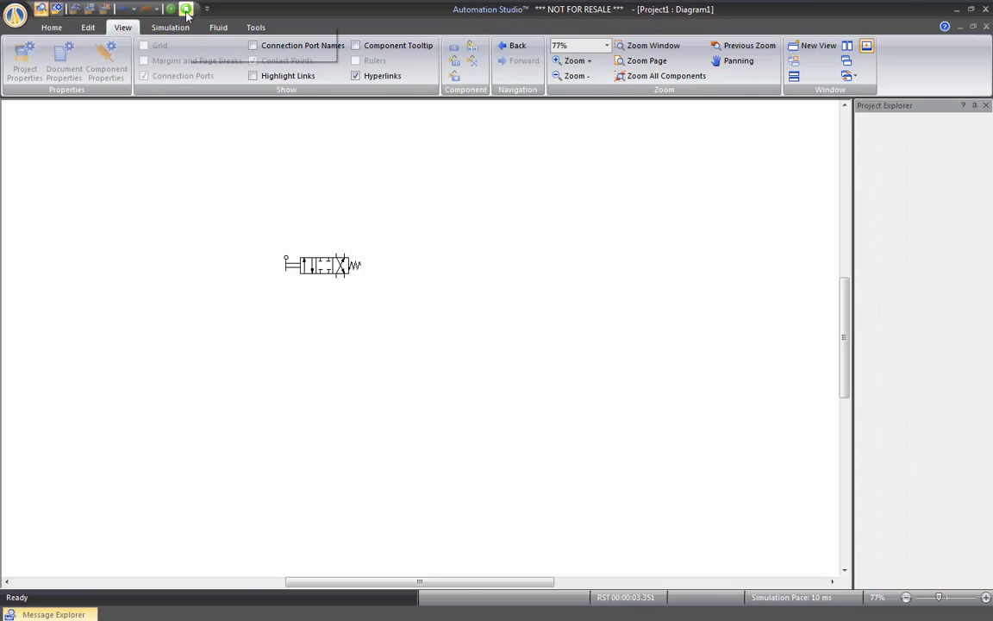
{"action": "left_click", "coordinate": [187, 10]}
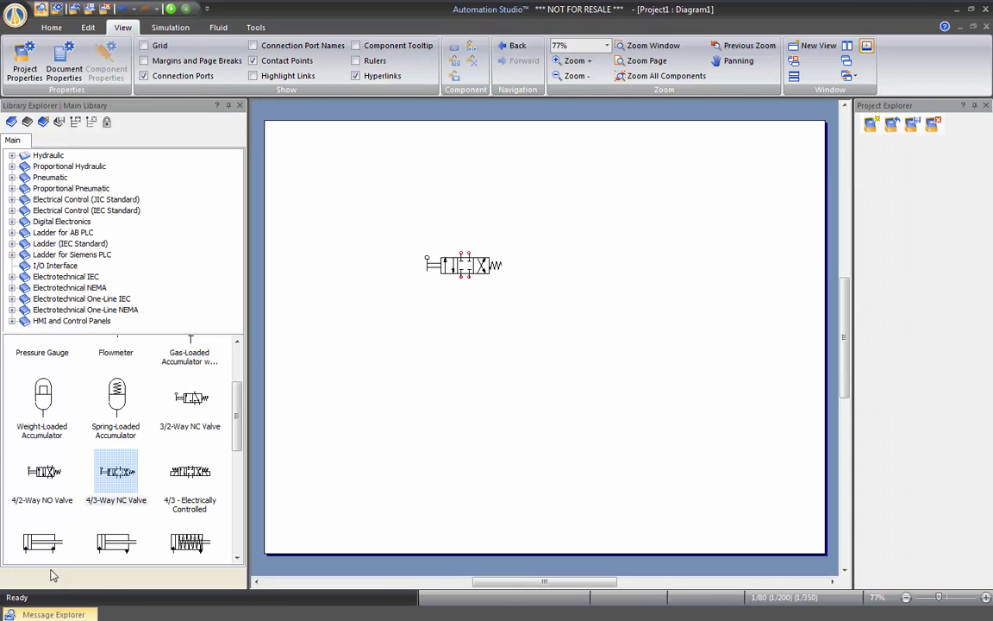
Jump to valve H1 from its not-connected warning in Message Explorer, then delete the valve.
{"action": "left_click", "coordinate": [47, 615]}
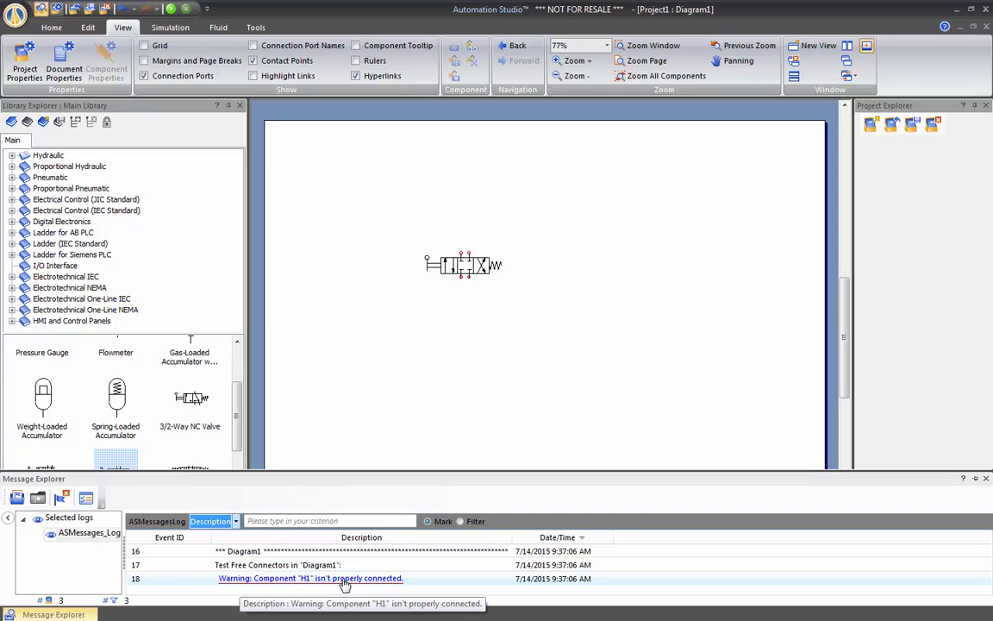
{"action": "double_click", "coordinate": [344, 583]}
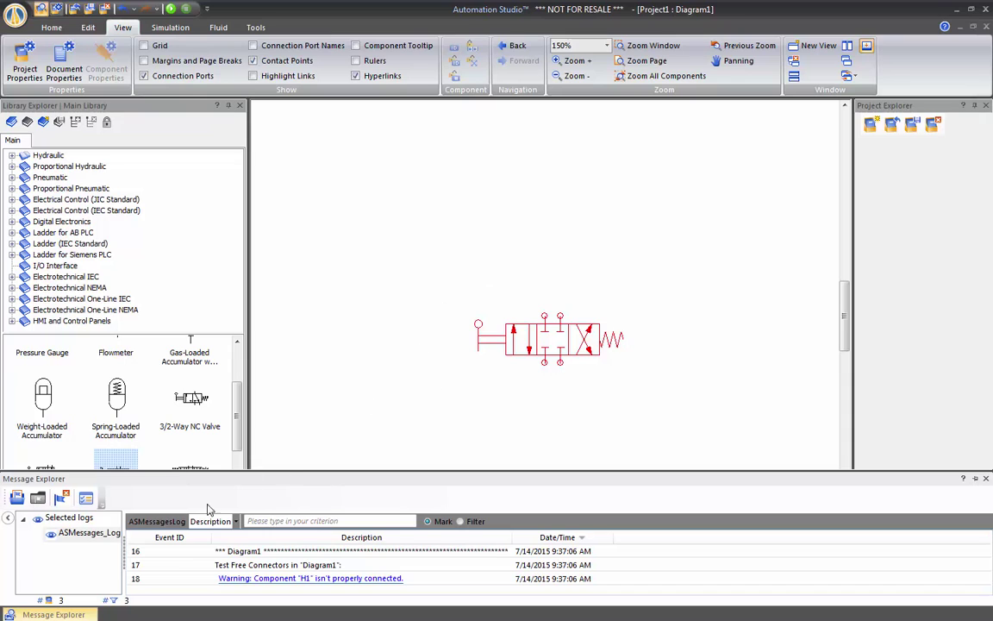
{"action": "left_click", "coordinate": [685, 411]}
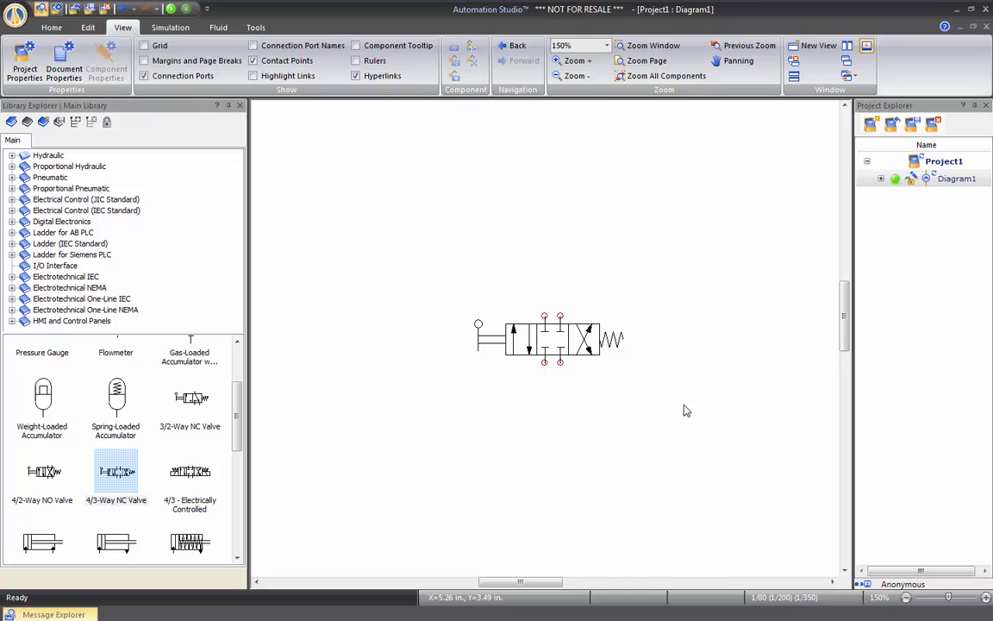
{"action": "left_click", "coordinate": [583, 347]}
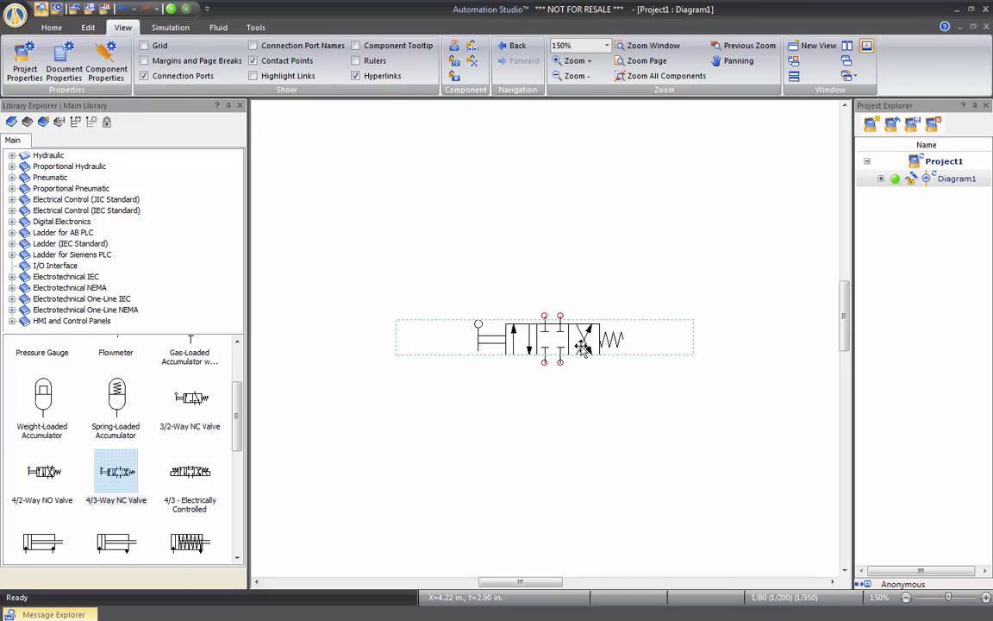
{"action": "key", "text": "Delete"}
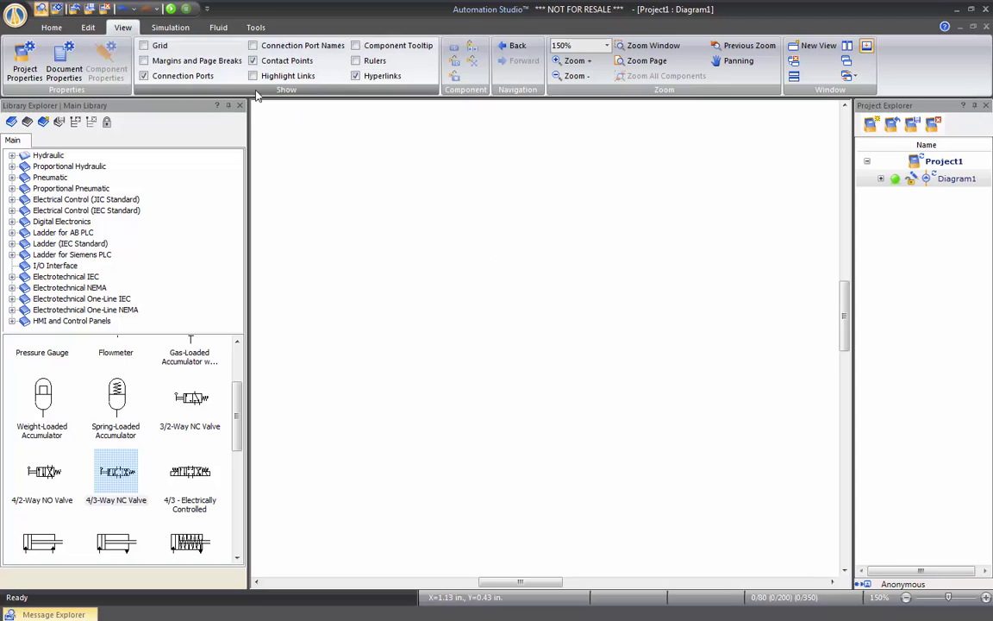
Switch from the Home ribbon to the Edit ribbon's clipboard, text, line, surface and layout tools.
{"action": "left_click", "coordinate": [53, 29]}
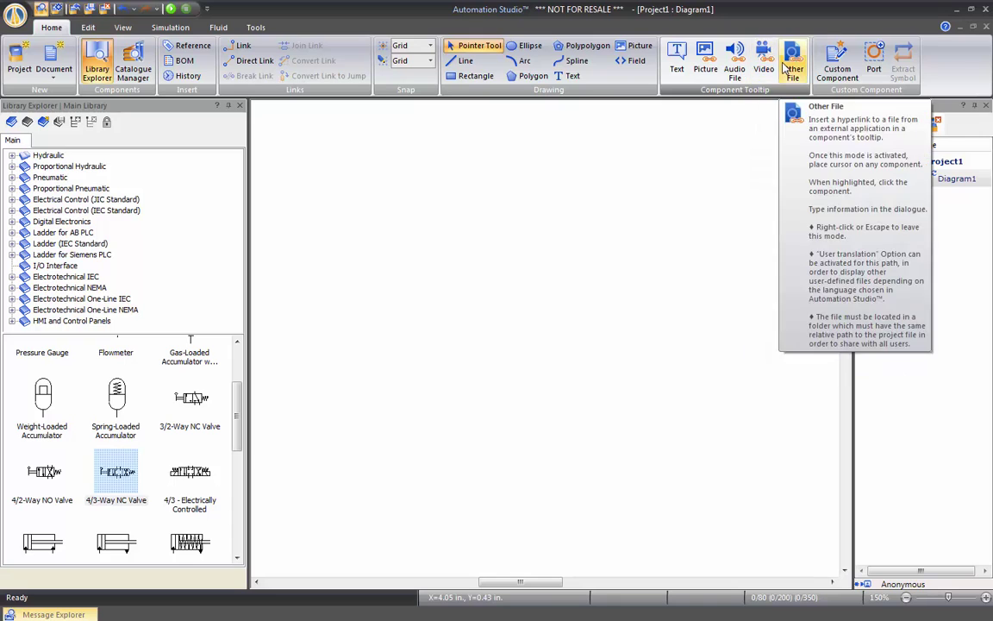
{"action": "left_click", "coordinate": [93, 29]}
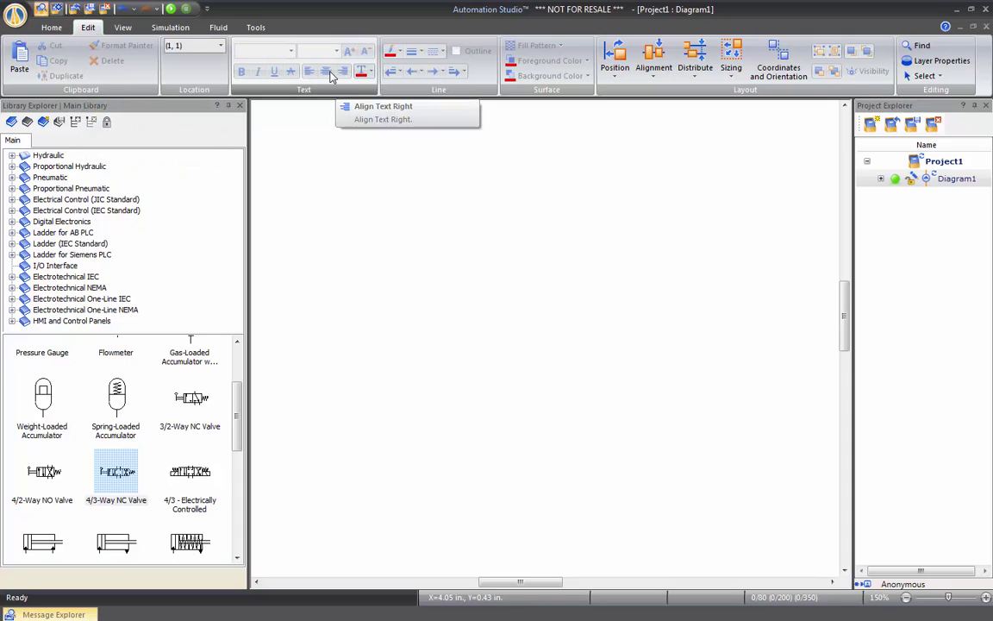
Draw an ellipse in the upper-left of Diagram1 with the Home Ellipse tool.
{"action": "left_click", "coordinate": [50, 27]}
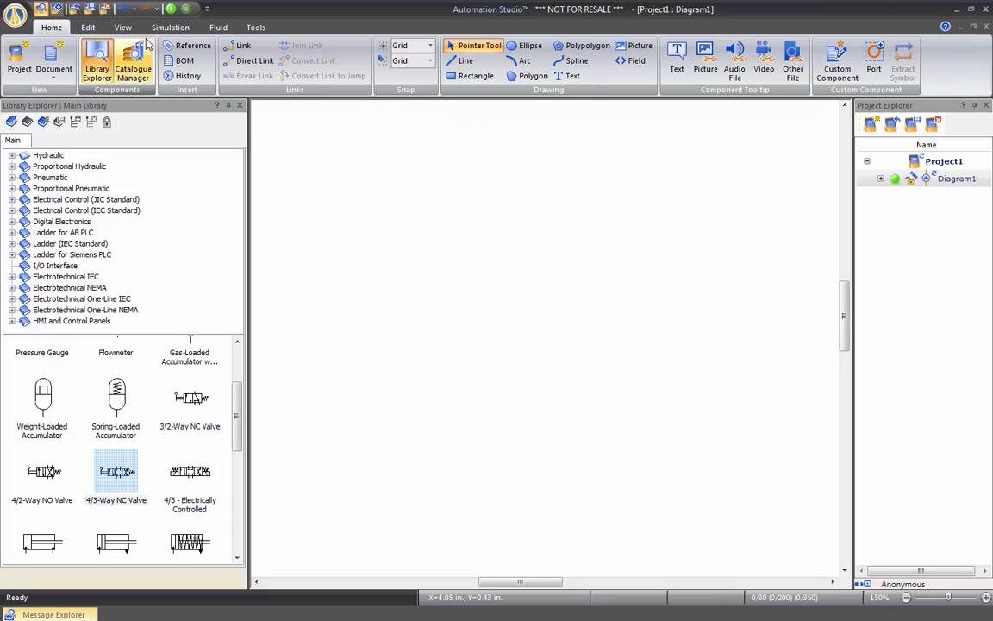
{"action": "left_click", "coordinate": [527, 45]}
{"action": "left_click_drag", "start_coordinate": [349, 199], "coordinate": [498, 293]}
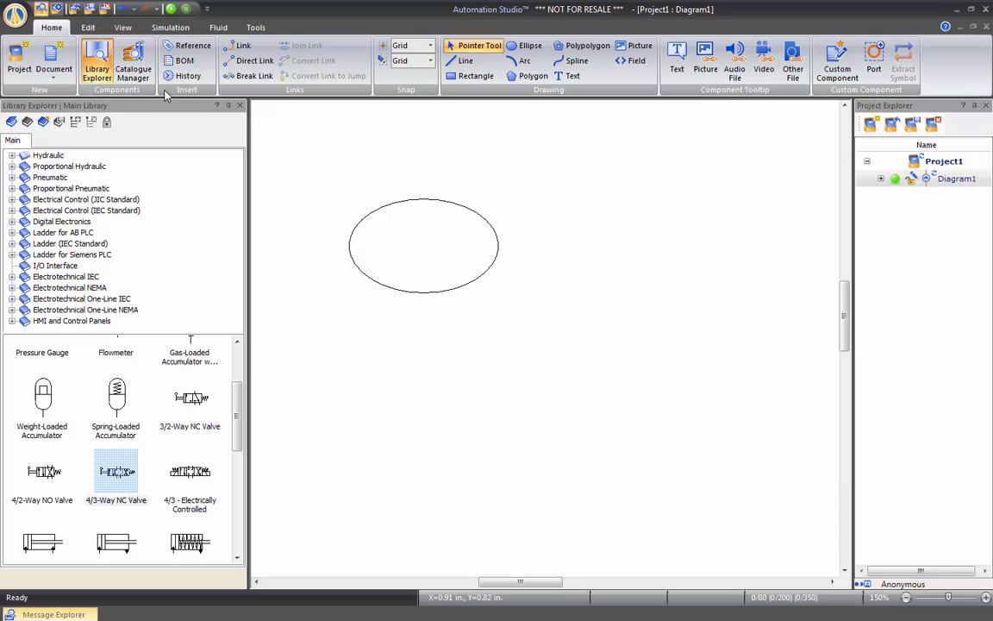
Give the ellipse a much thicker red outline.
{"action": "left_click", "coordinate": [88, 27]}
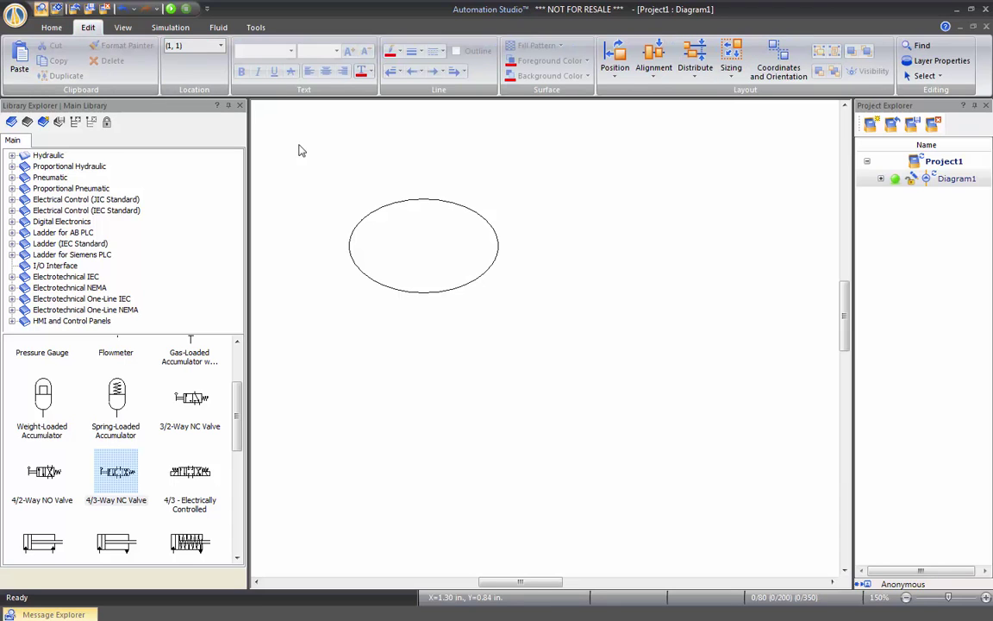
{"action": "left_click", "coordinate": [430, 199]}
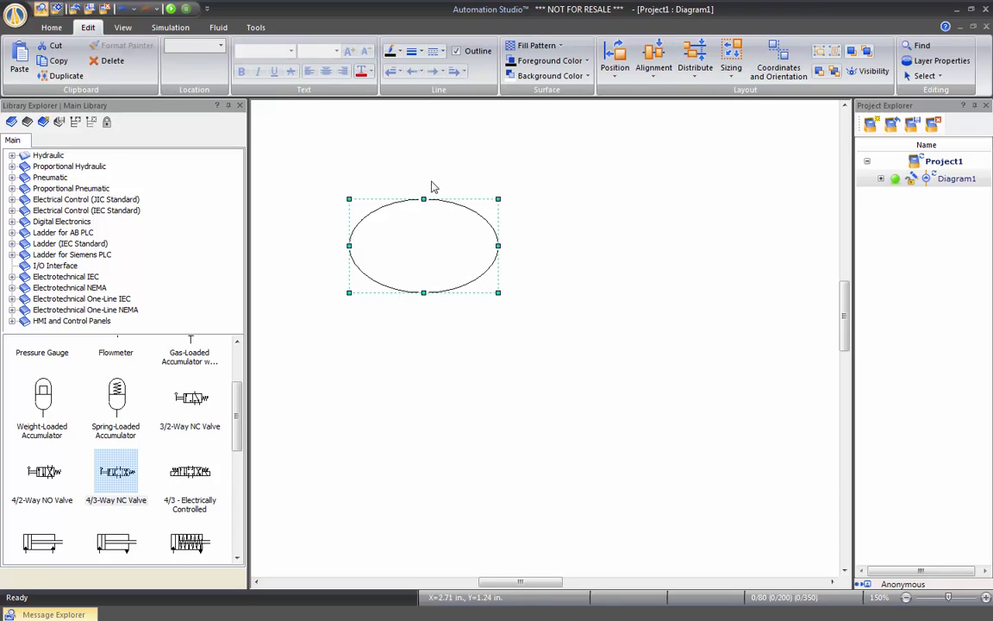
{"action": "left_click", "coordinate": [420, 54]}
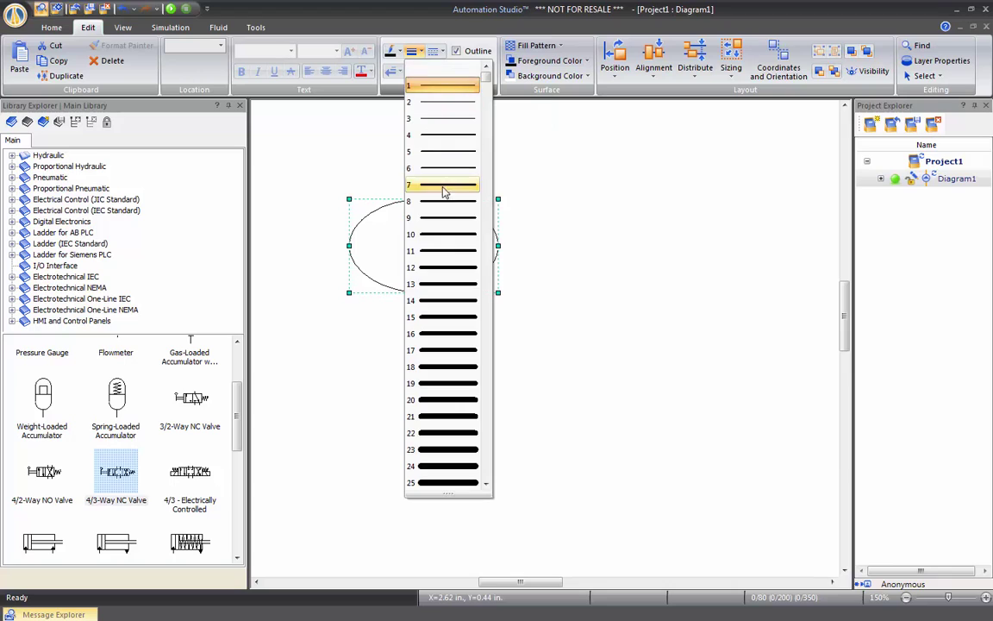
{"action": "left_click", "coordinate": [443, 218]}
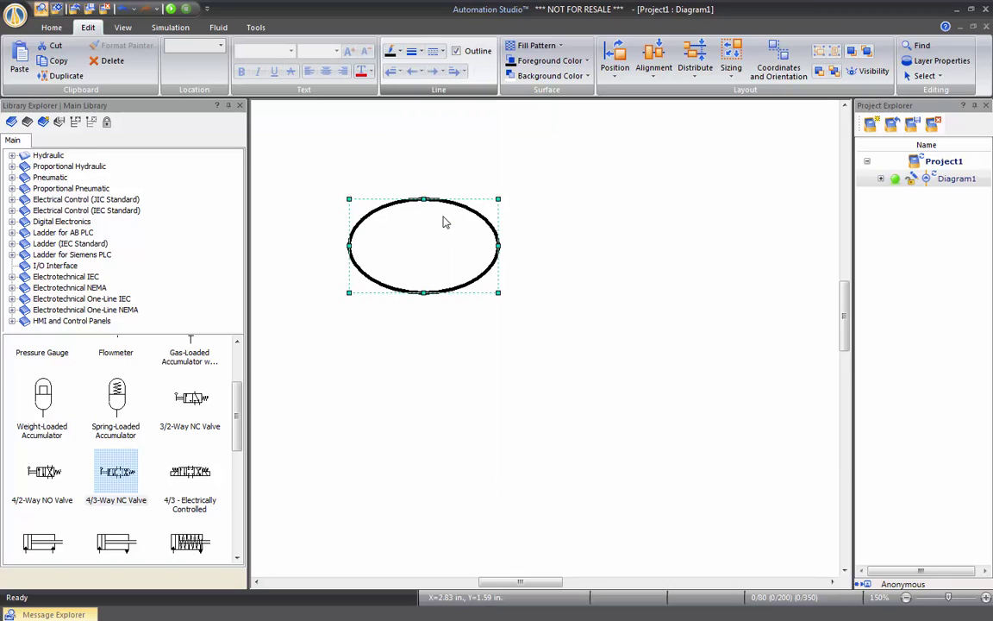
{"action": "left_click", "coordinate": [393, 52]}
{"action": "left_click", "coordinate": [401, 155]}
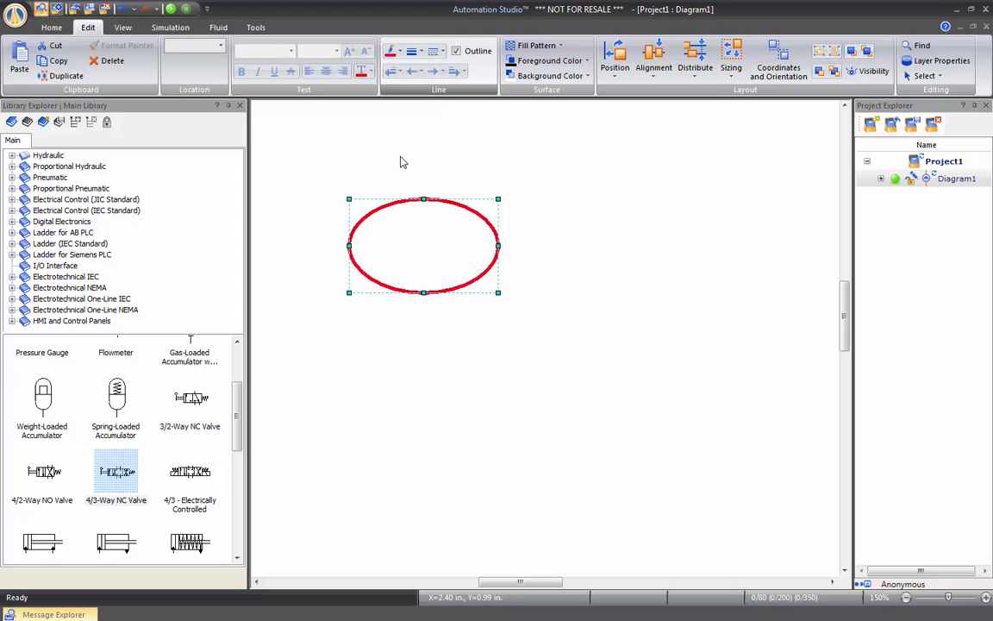
{"action": "left_click", "coordinate": [401, 159]}
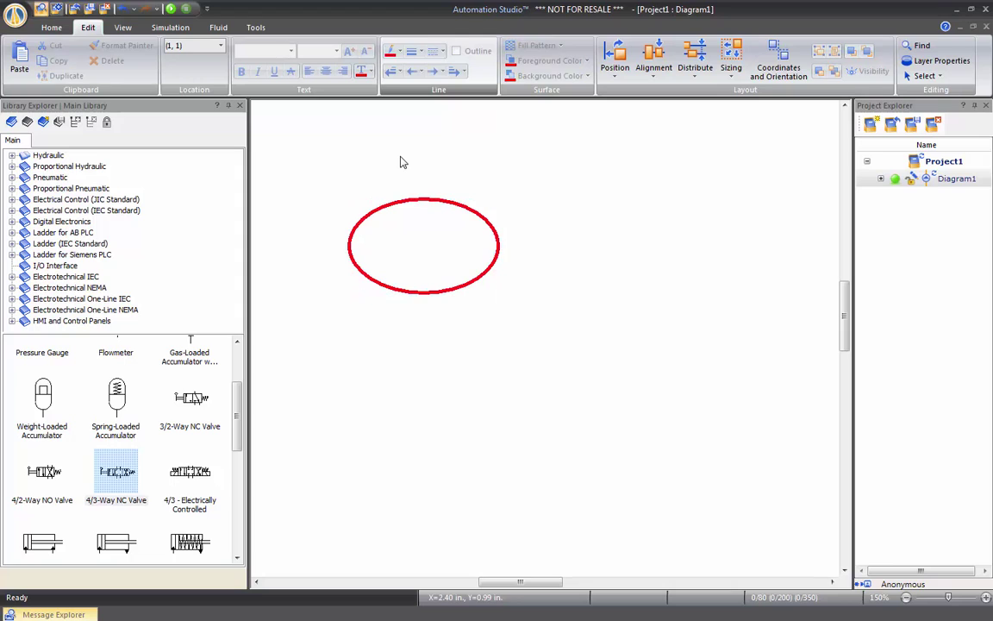
{"action": "left_click", "coordinate": [413, 200]}
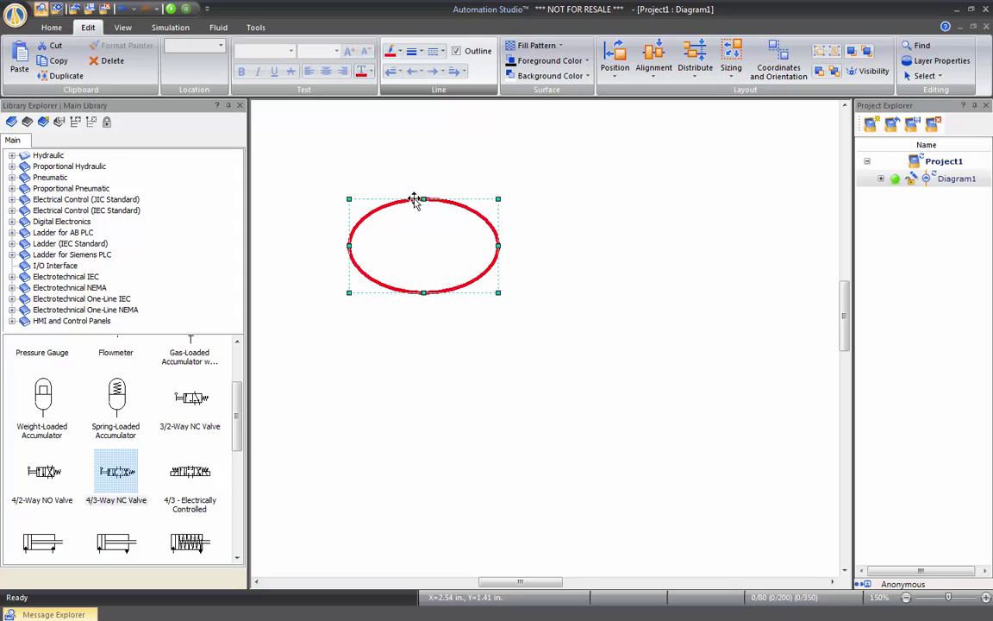
Fill the ellipse with gradient Fill Pattern 47 in a light grey foreground colour.
{"action": "left_click", "coordinate": [560, 46]}
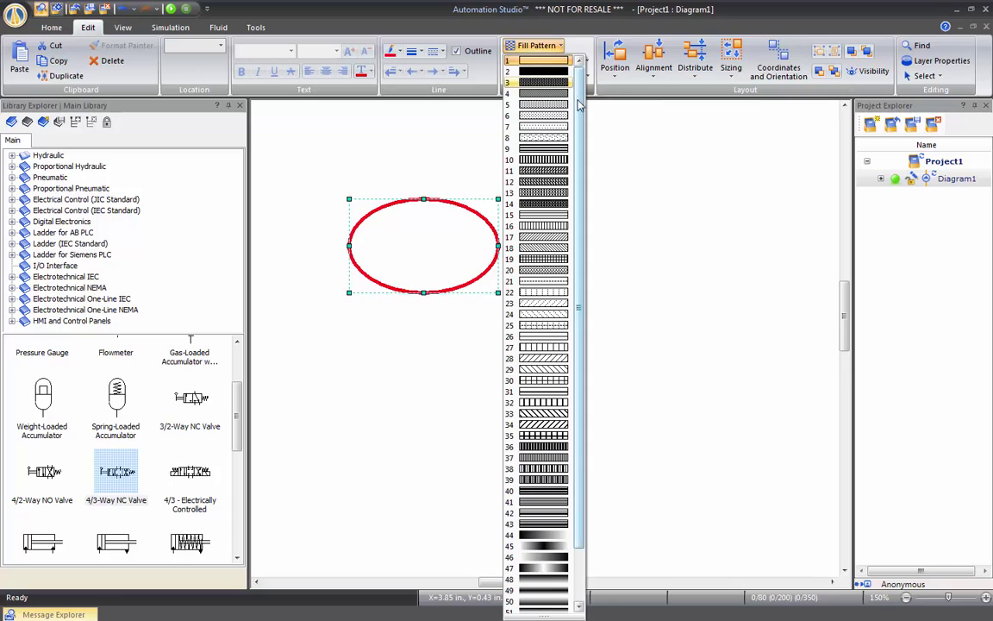
{"action": "scroll", "coordinate": [576, 261], "scroll_direction": "down", "scroll_amount": 2}
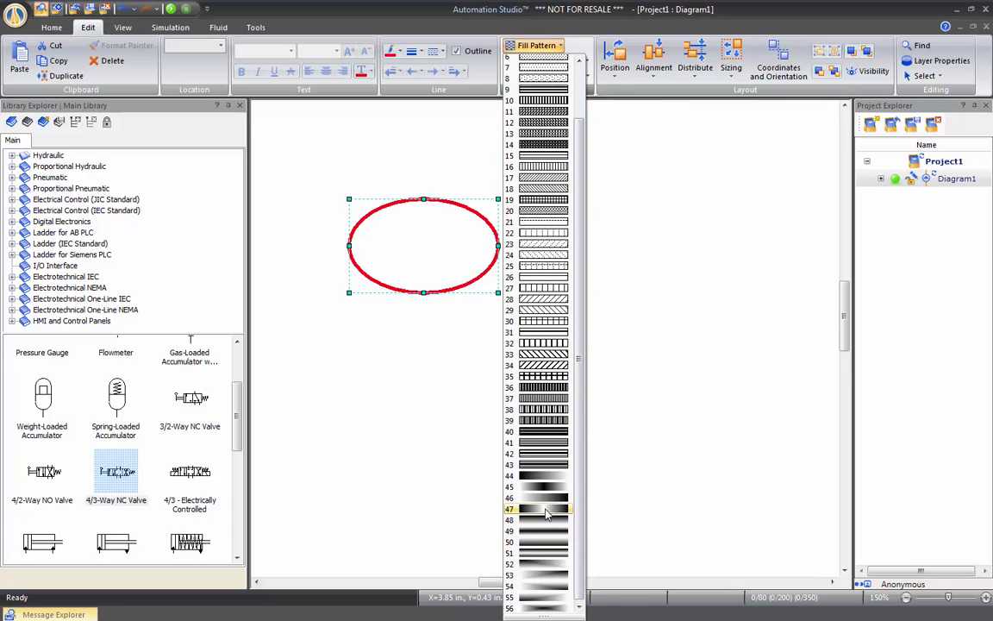
{"action": "left_click", "coordinate": [552, 510]}
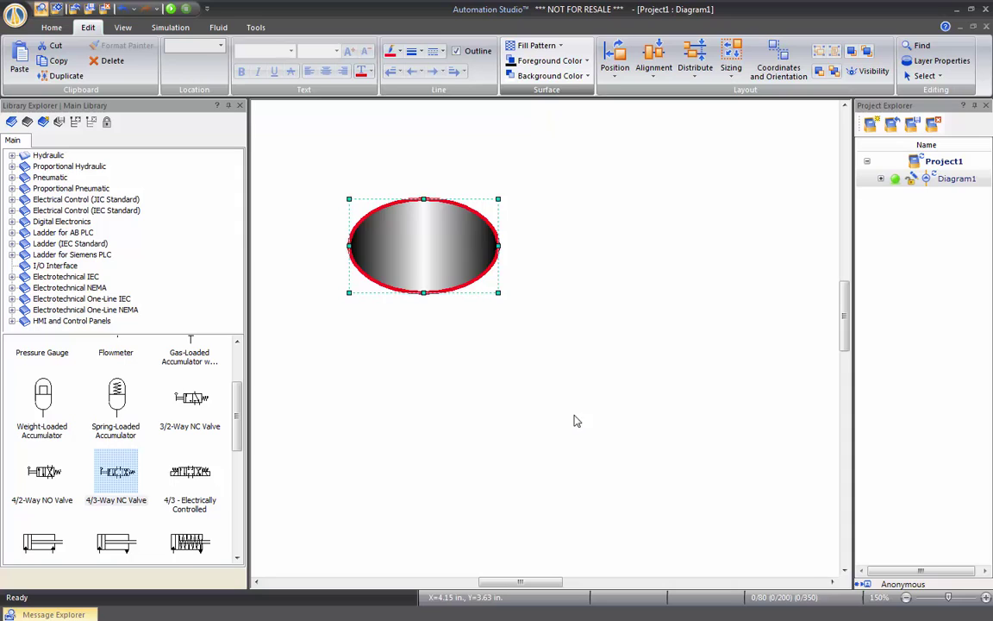
{"action": "left_click", "coordinate": [532, 61]}
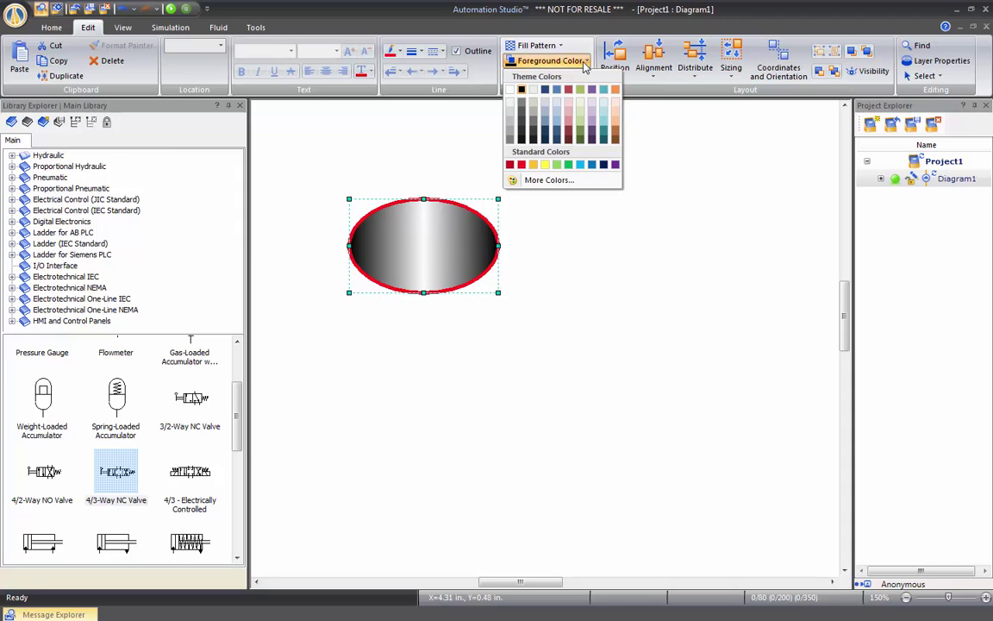
{"action": "left_click", "coordinate": [511, 127]}
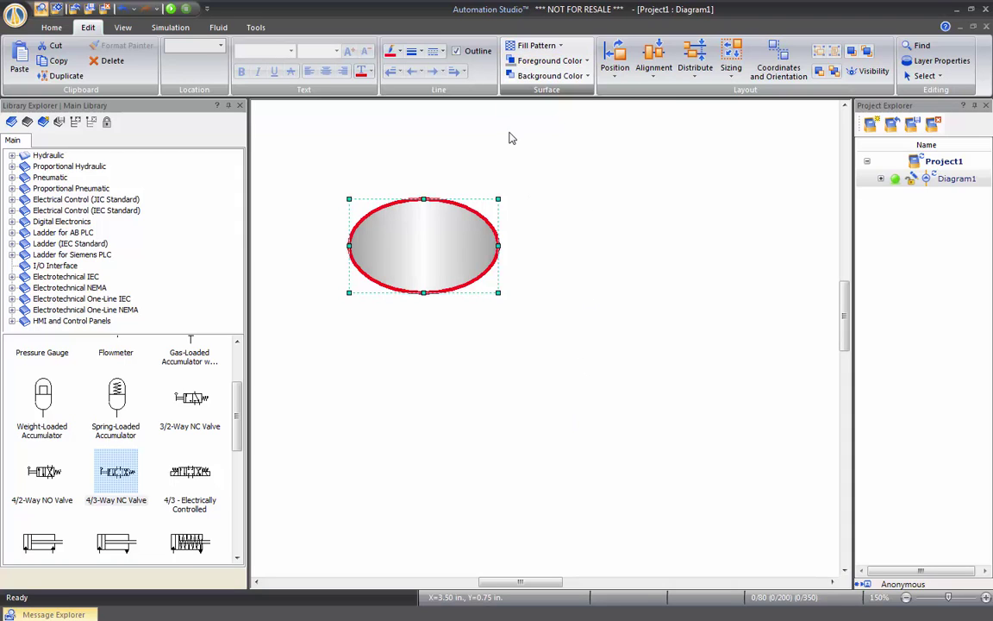
{"action": "left_click", "coordinate": [508, 138]}
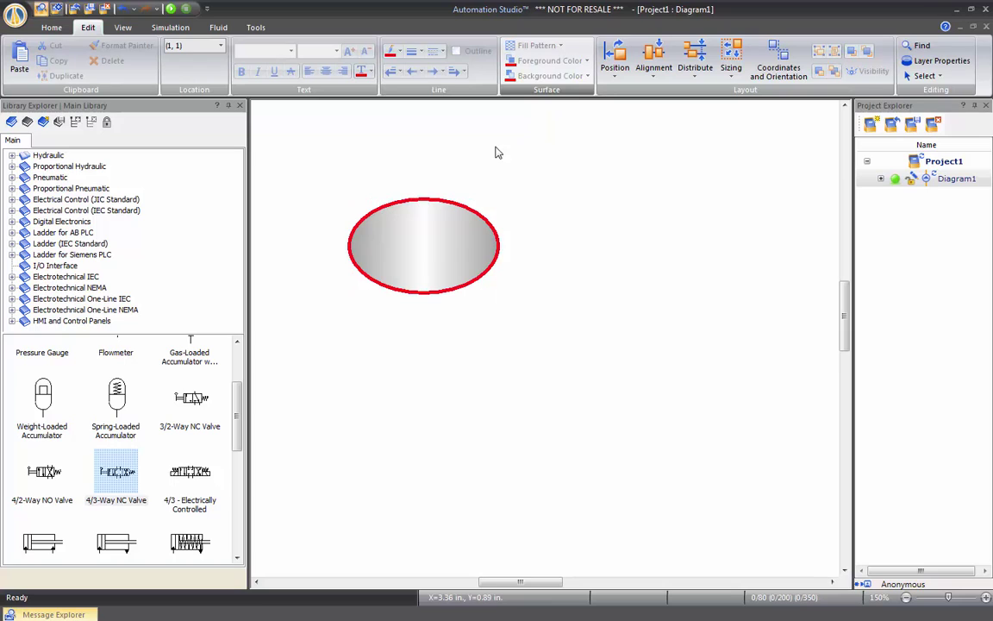
{"action": "left_click", "coordinate": [450, 209]}
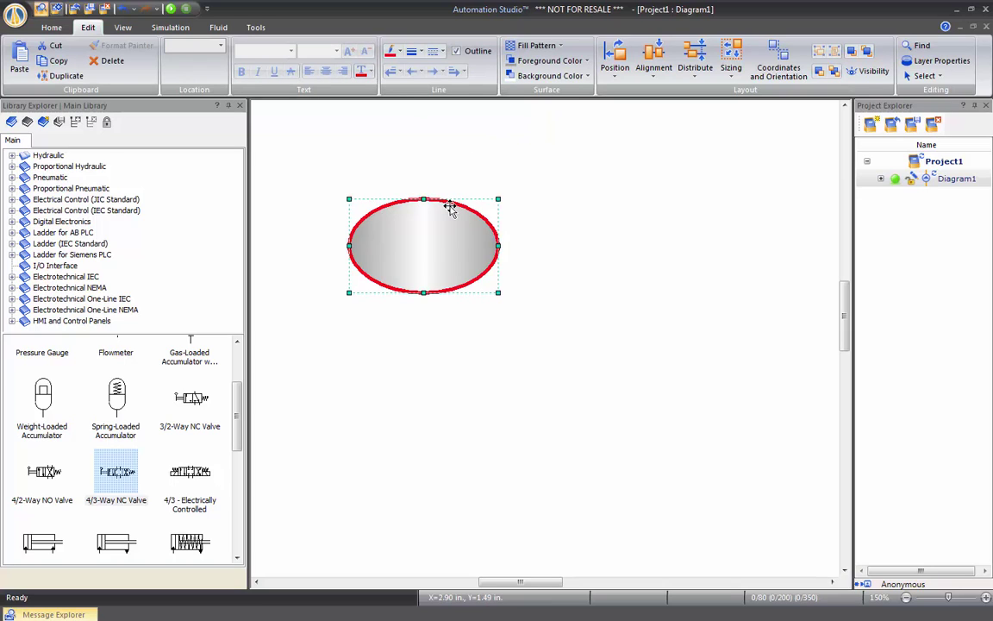
Rotate the ellipse right 90° to stand upright and Ctrl-drag copies to its right.
{"action": "left_click", "coordinate": [624, 66]}
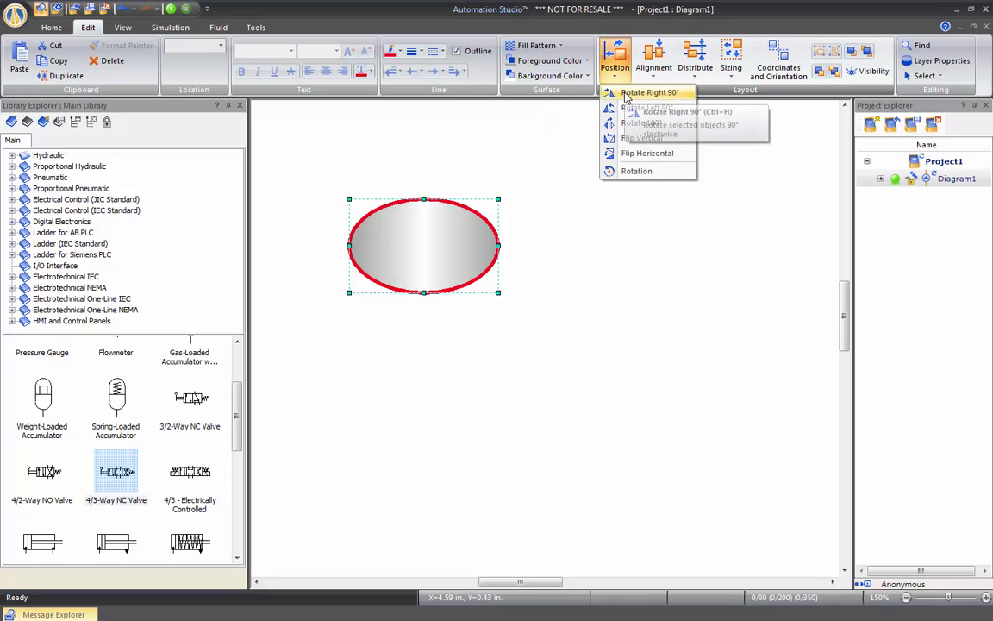
{"action": "left_click", "coordinate": [627, 93]}
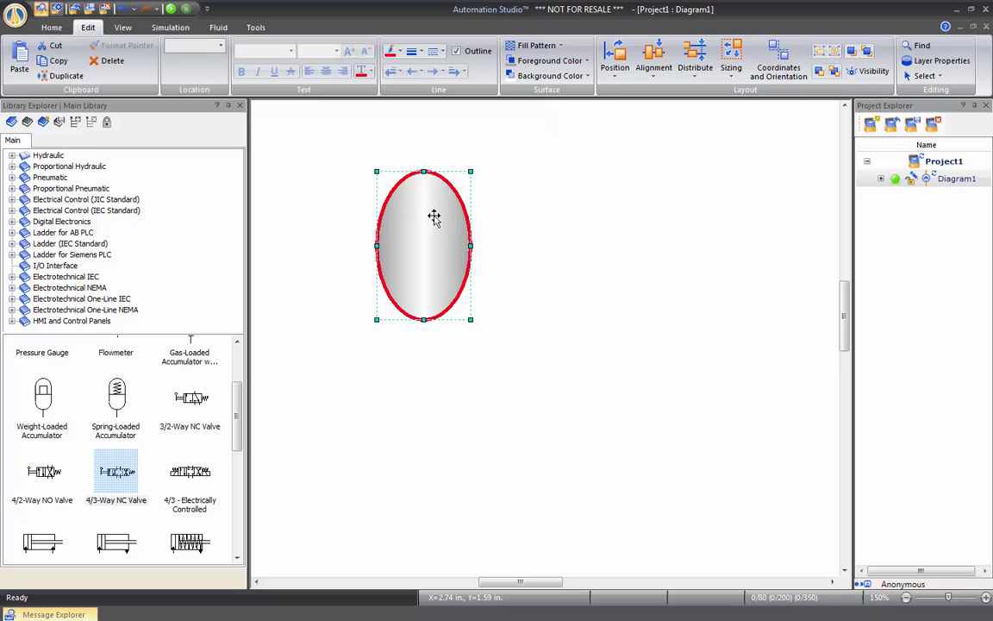
{"action": "left_click_drag", "start_coordinate": [423, 218], "coordinate": [650, 218]}
{"action": "left_click", "coordinate": [576, 158]}
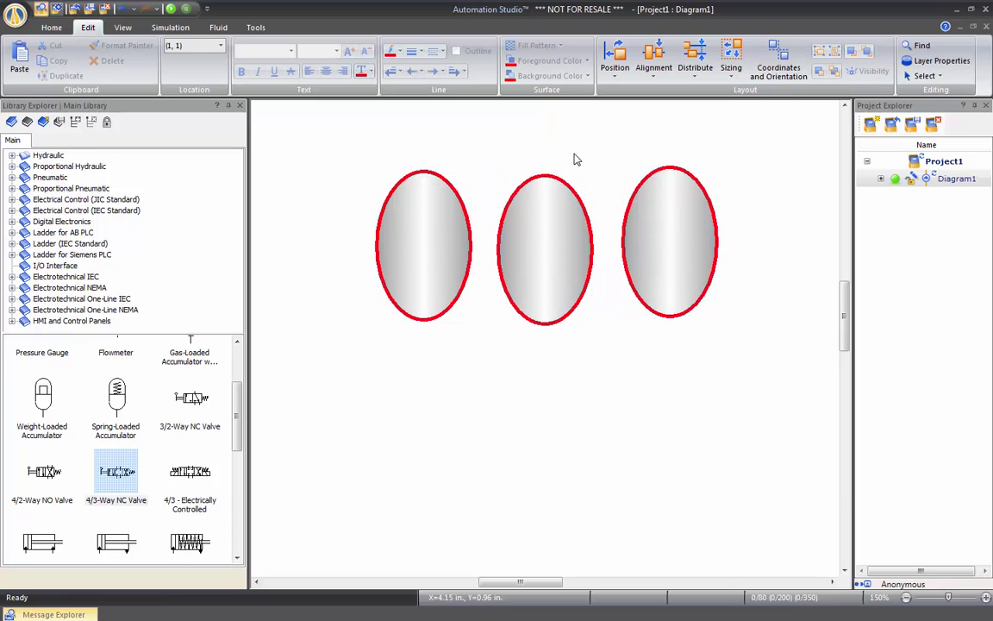
{"action": "left_click_drag", "start_coordinate": [576, 157], "coordinate": [514, 155]}
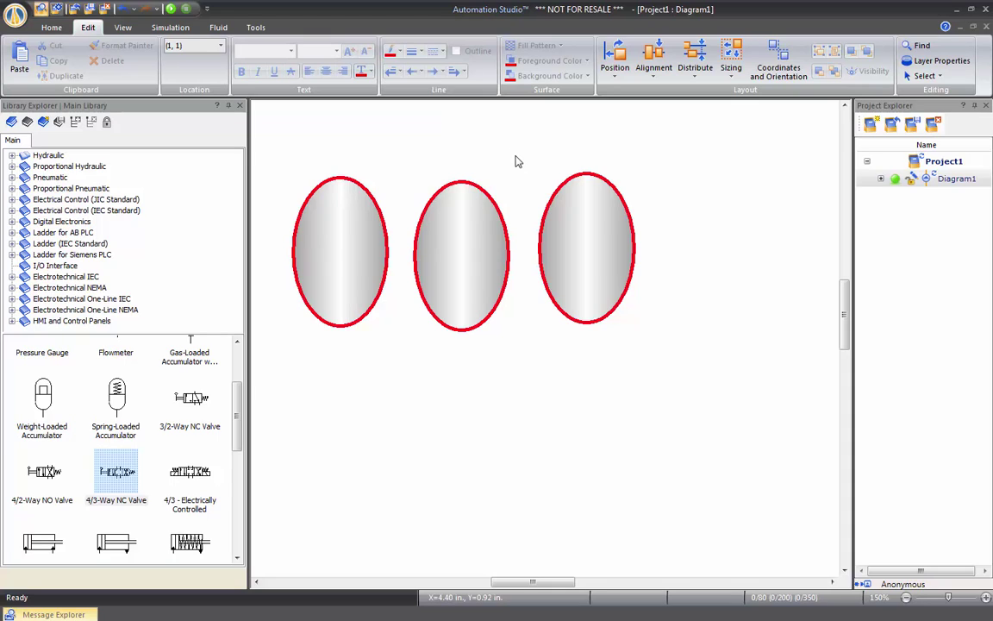
Copy and paste a fourth ellipse beside the third, deleting the stray extra copy below.
{"action": "right_click", "coordinate": [589, 215]}
{"action": "left_click", "coordinate": [625, 222]}
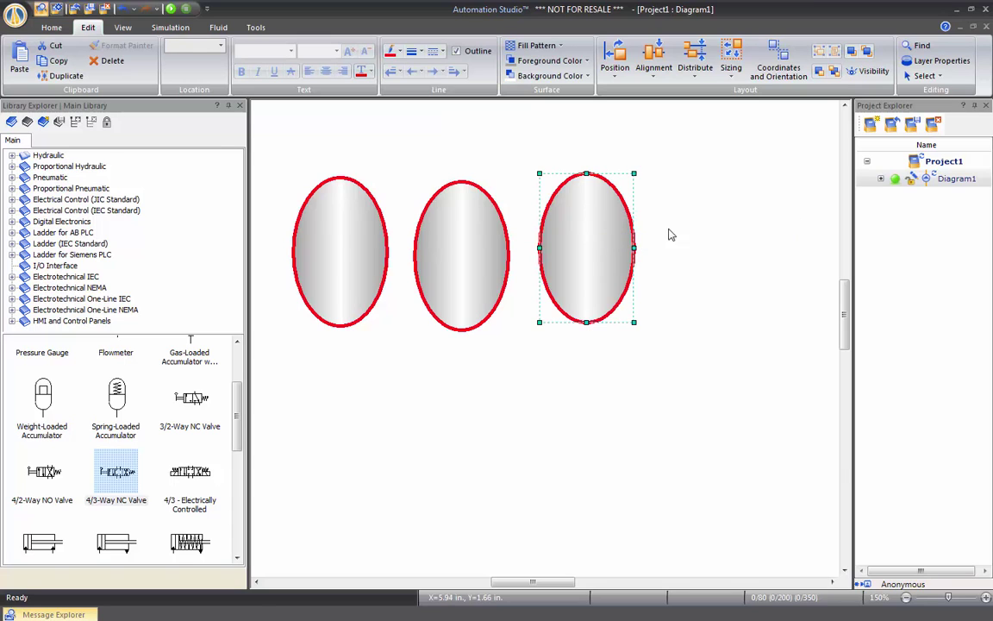
{"action": "right_click", "coordinate": [682, 213]}
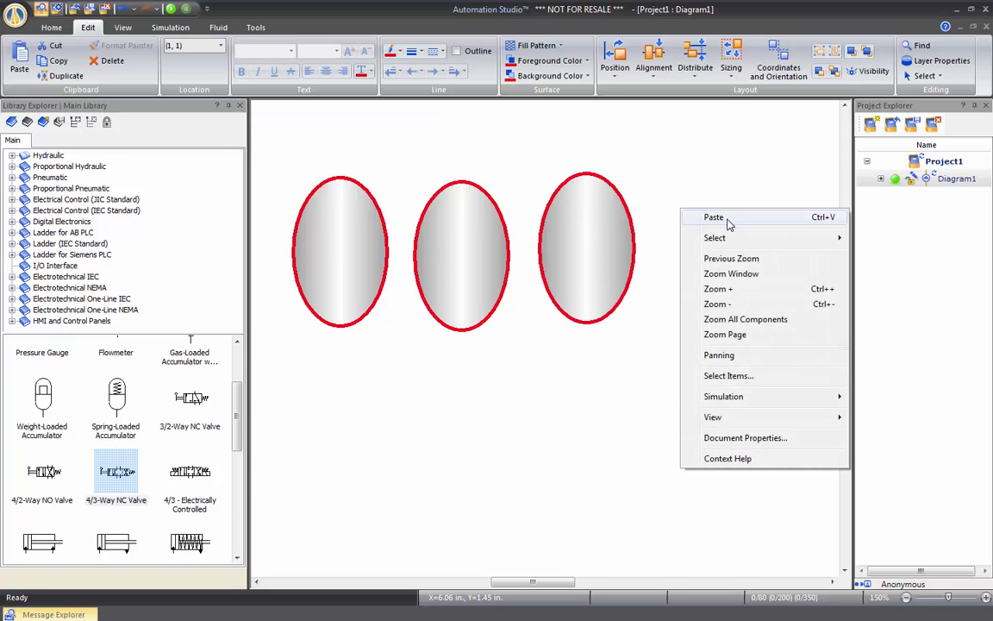
{"action": "left_click", "coordinate": [728, 223]}
{"action": "left_click_drag", "start_coordinate": [714, 215], "coordinate": [684, 238]}
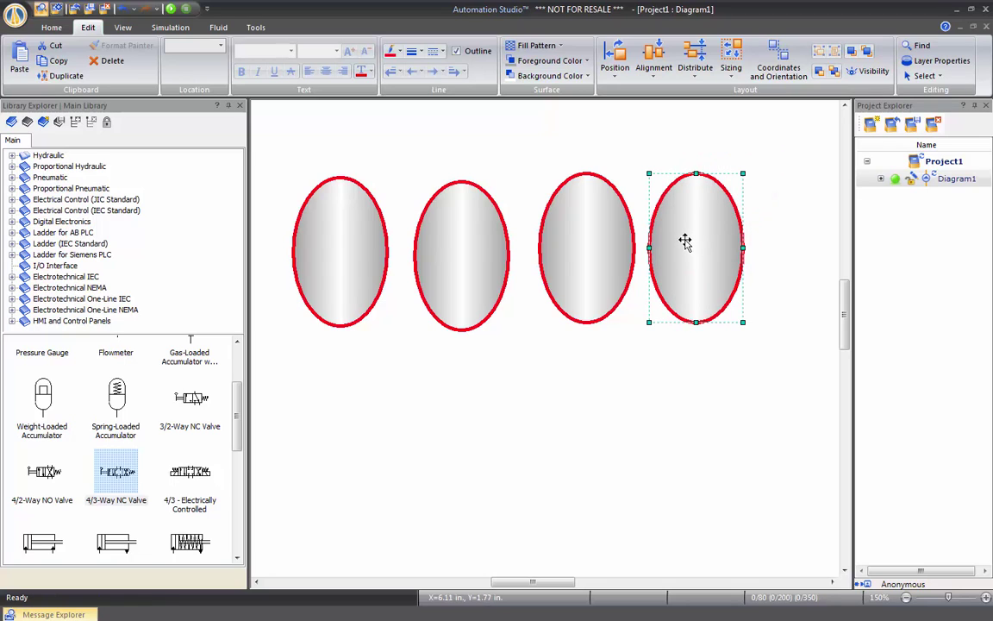
{"action": "left_click_drag", "start_coordinate": [681, 235], "coordinate": [682, 406]}
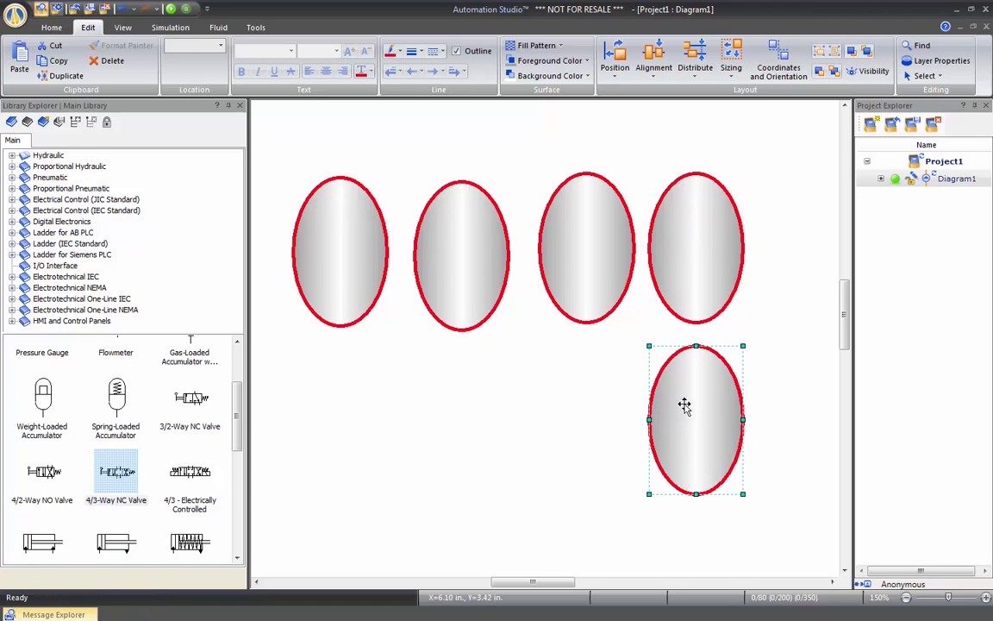
{"action": "left_click", "coordinate": [617, 409]}
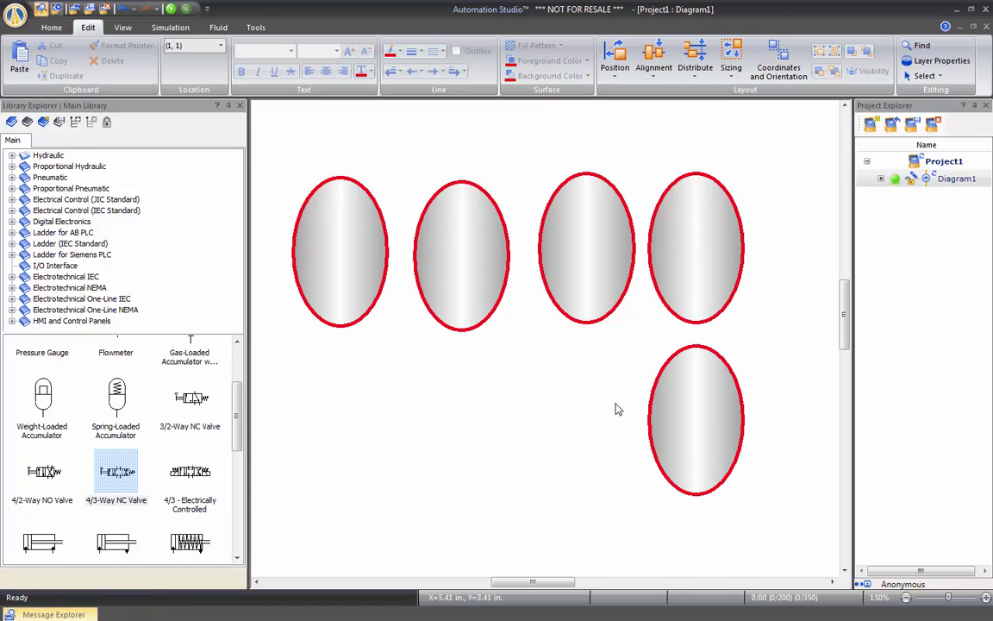
{"action": "left_click", "coordinate": [683, 388]}
{"action": "key", "text": "Delete"}
Select the four ellipses, align their tops and distribute them horizontally.
{"action": "left_click_drag", "start_coordinate": [273, 137], "coordinate": [781, 362]}
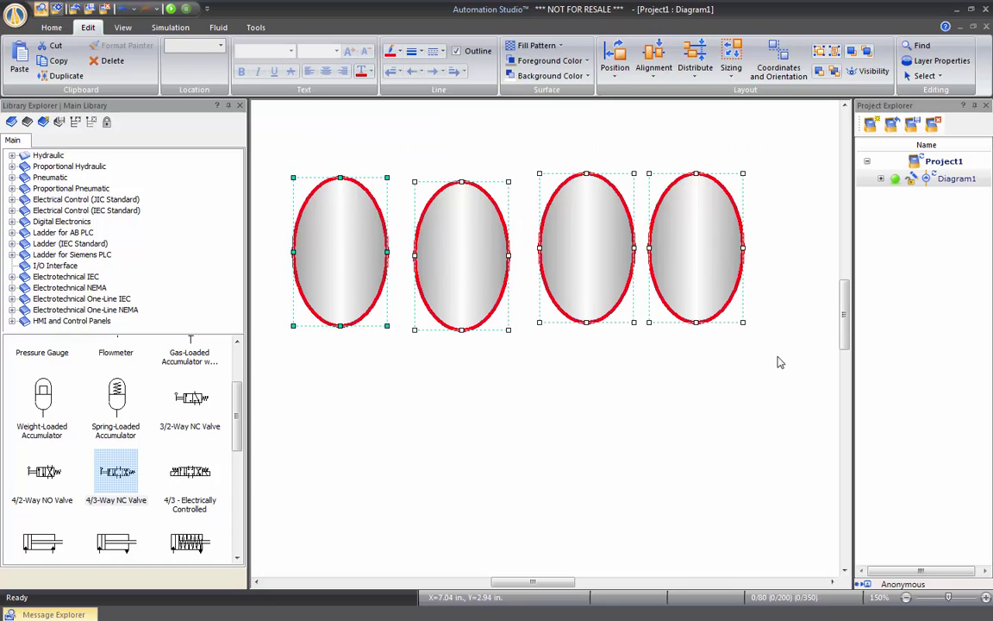
{"action": "left_click", "coordinate": [653, 69]}
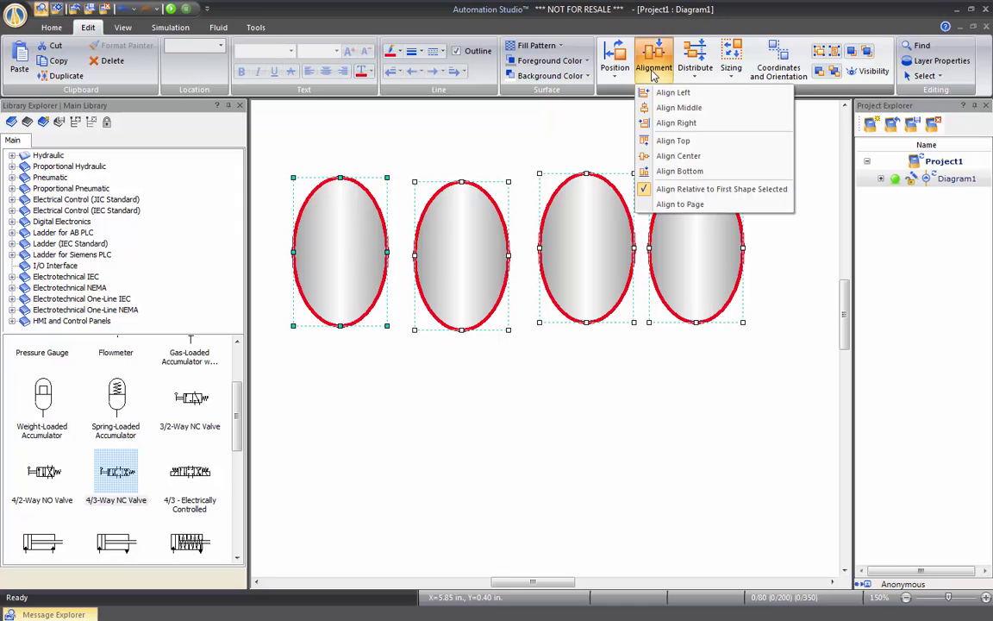
{"action": "left_click", "coordinate": [666, 144]}
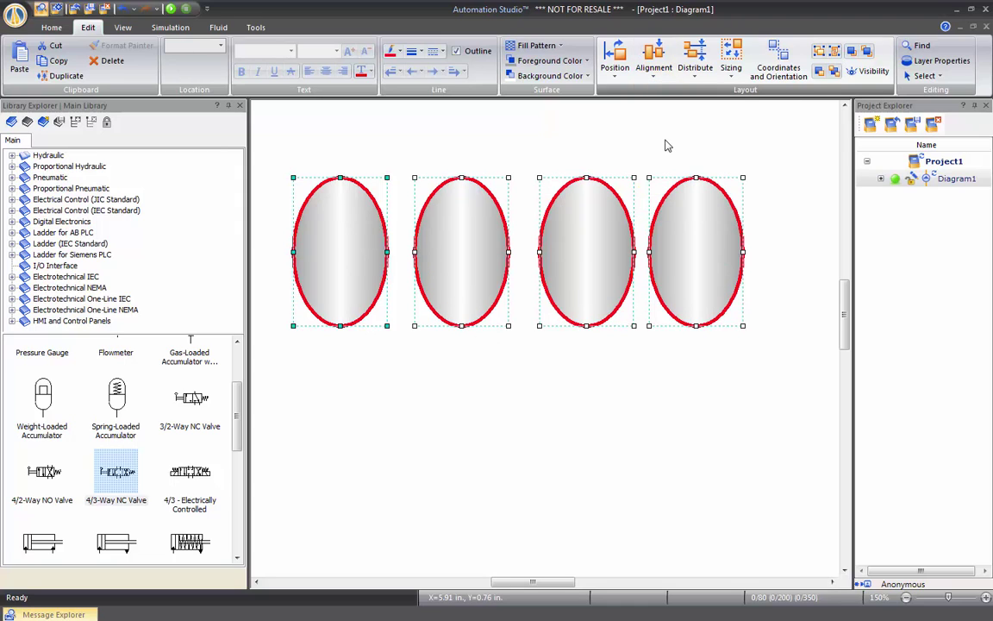
{"action": "left_click", "coordinate": [698, 72]}
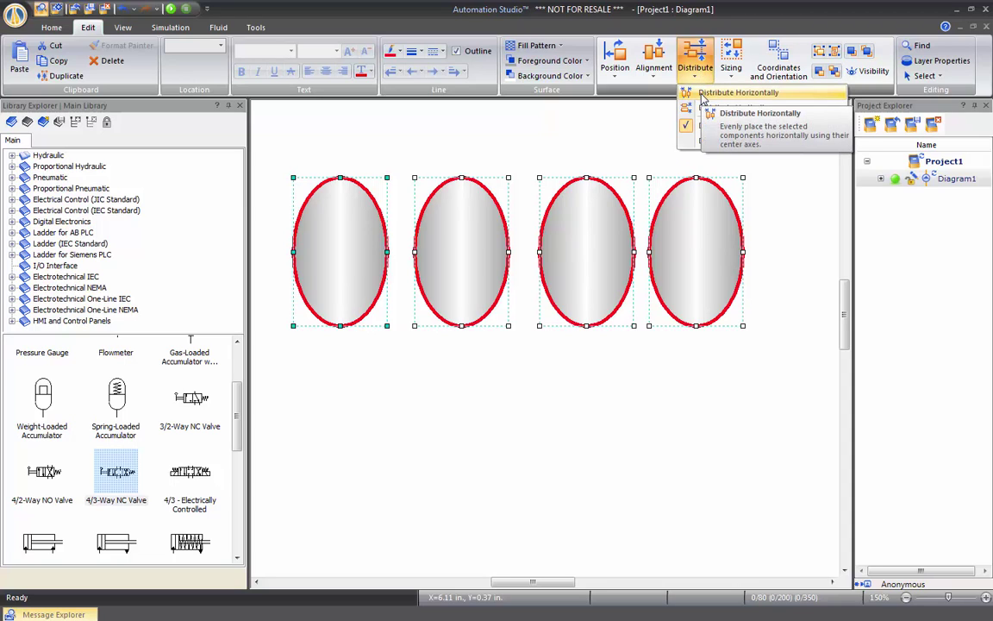
{"action": "left_click", "coordinate": [703, 95]}
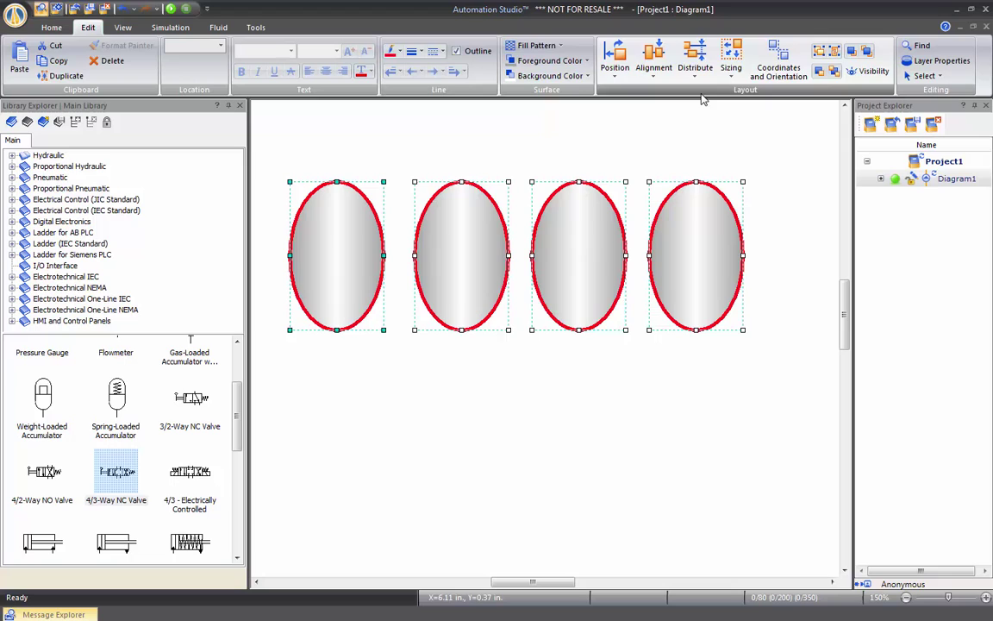
Marquee-select the four aligned ellipses and delete them.
{"action": "left_click", "coordinate": [705, 126]}
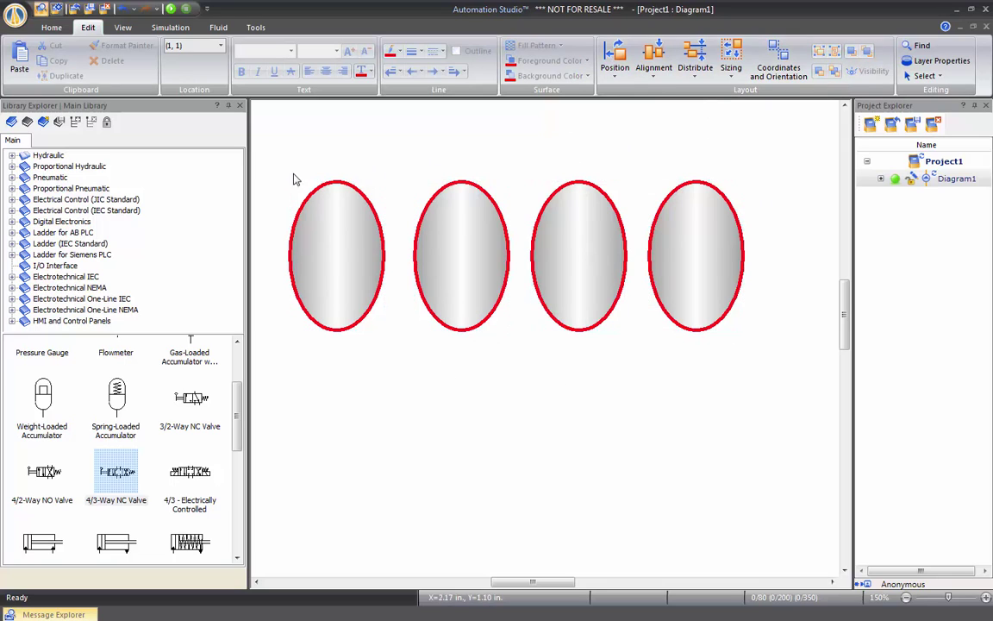
{"action": "left_click_drag", "start_coordinate": [266, 156], "coordinate": [773, 360]}
{"action": "key", "text": "Delete"}
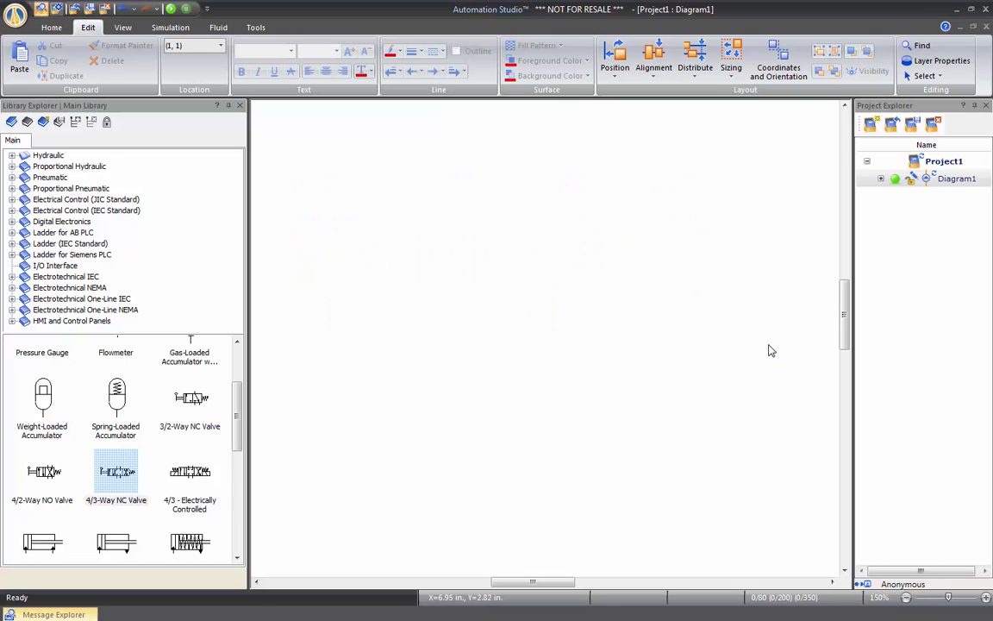
{"action": "left_click", "coordinate": [935, 64]}
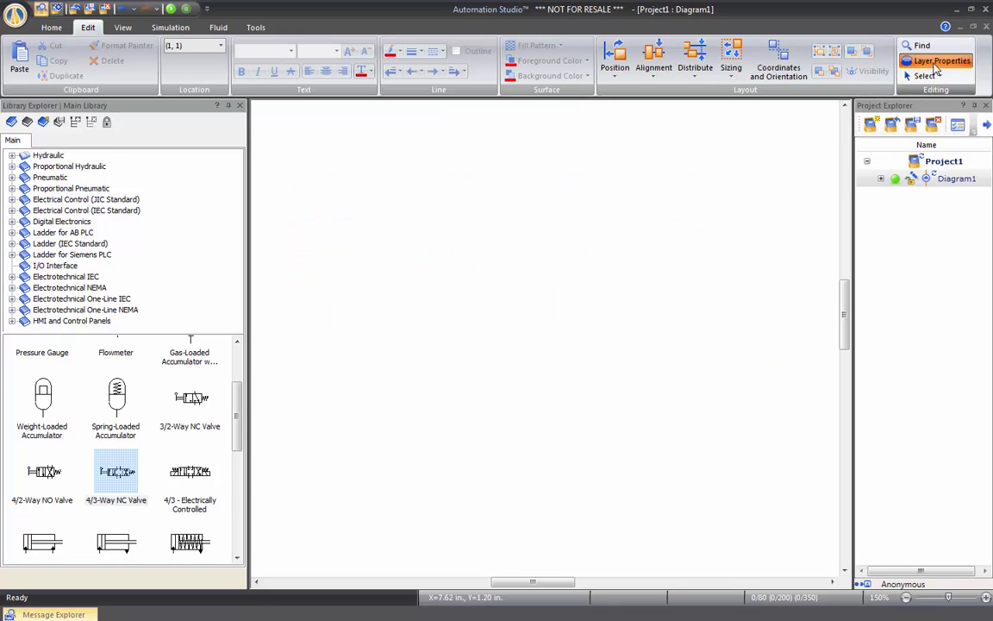
{"action": "left_click_drag", "start_coordinate": [461, 385], "coordinate": [488, 319]}
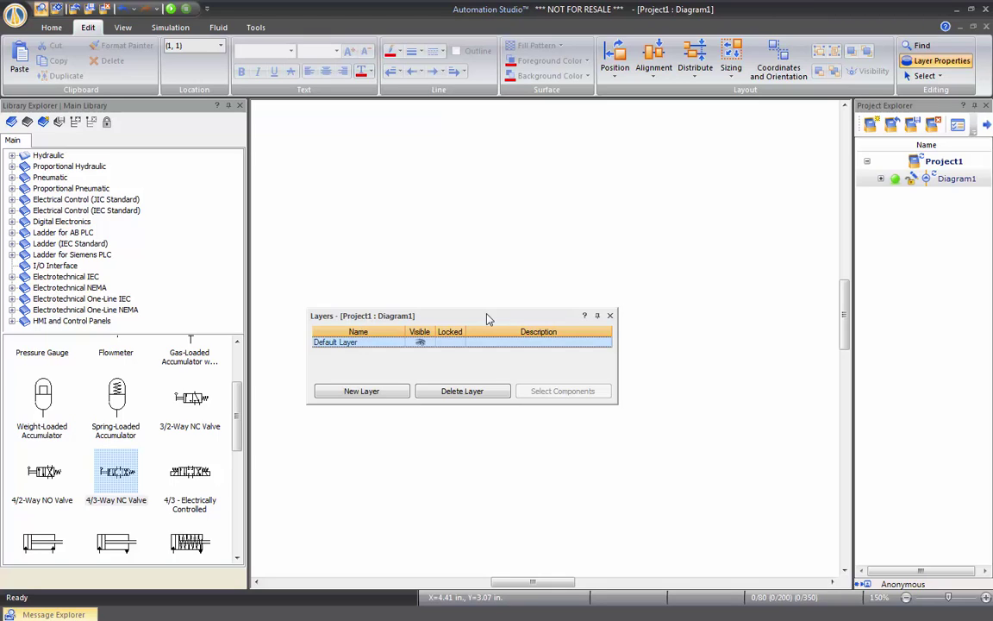
{"action": "left_click", "coordinate": [609, 316]}
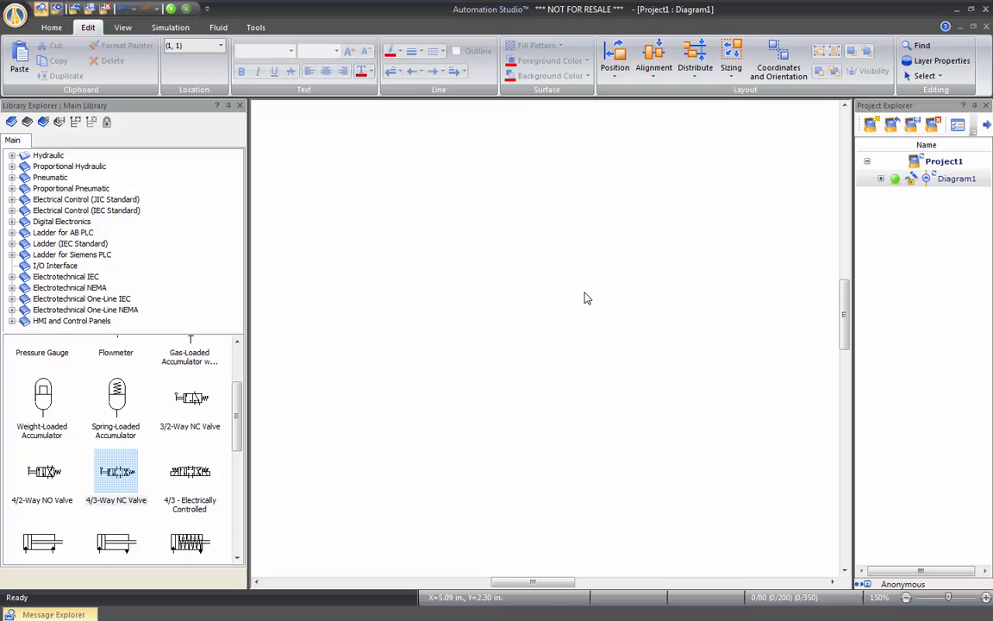
On the View ribbon, switch Hyperlinks display off and back on.
{"action": "left_click", "coordinate": [124, 28]}
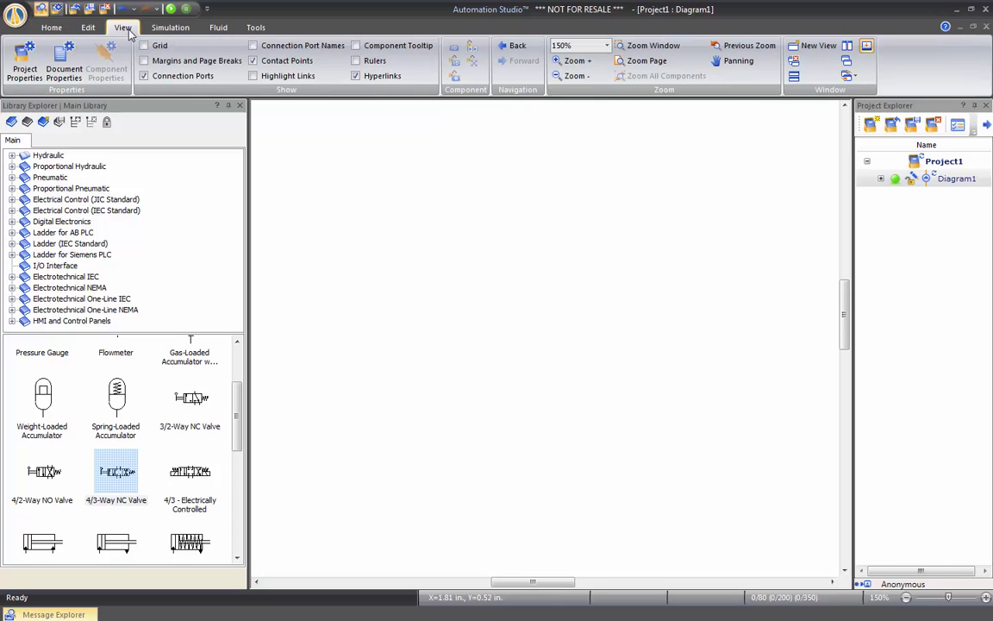
{"action": "left_click", "coordinate": [355, 75]}
{"action": "left_click", "coordinate": [355, 75]}
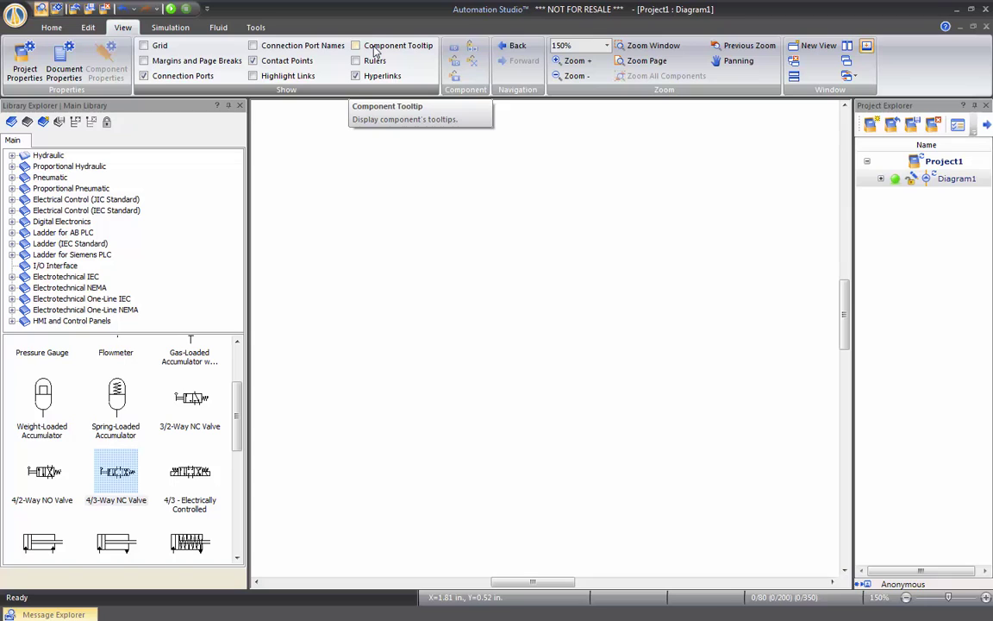
{"action": "scroll", "coordinate": [362, 52], "scroll_direction": "up", "scroll_amount": 1}
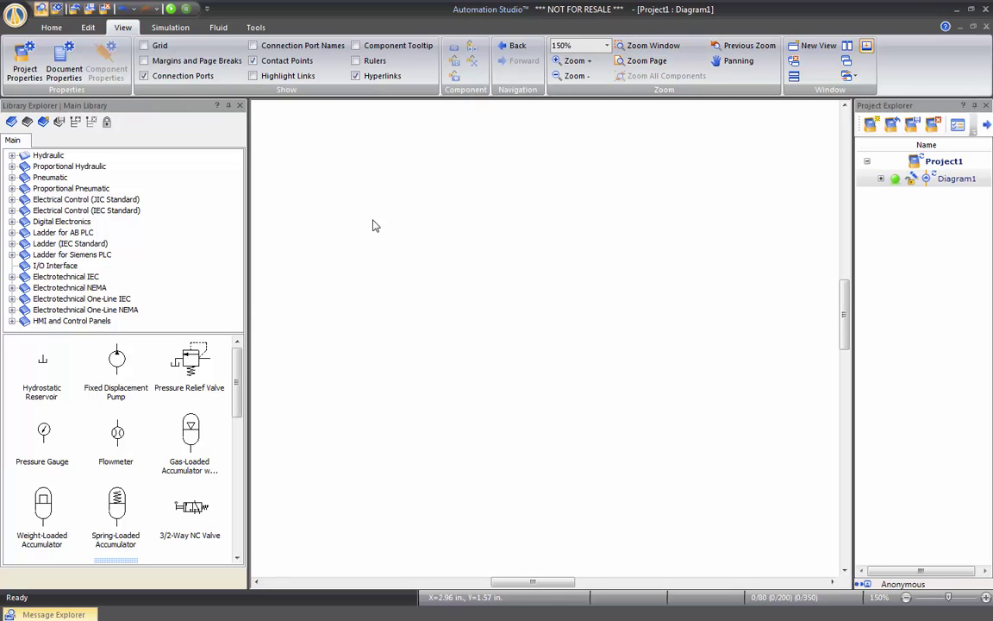
Drag a Pressure Relief Valve, a Gas-Loaded Accumulator and a Fixed Displacement Pump onto the diagram.
{"action": "left_click_drag", "start_coordinate": [186, 355], "coordinate": [317, 257]}
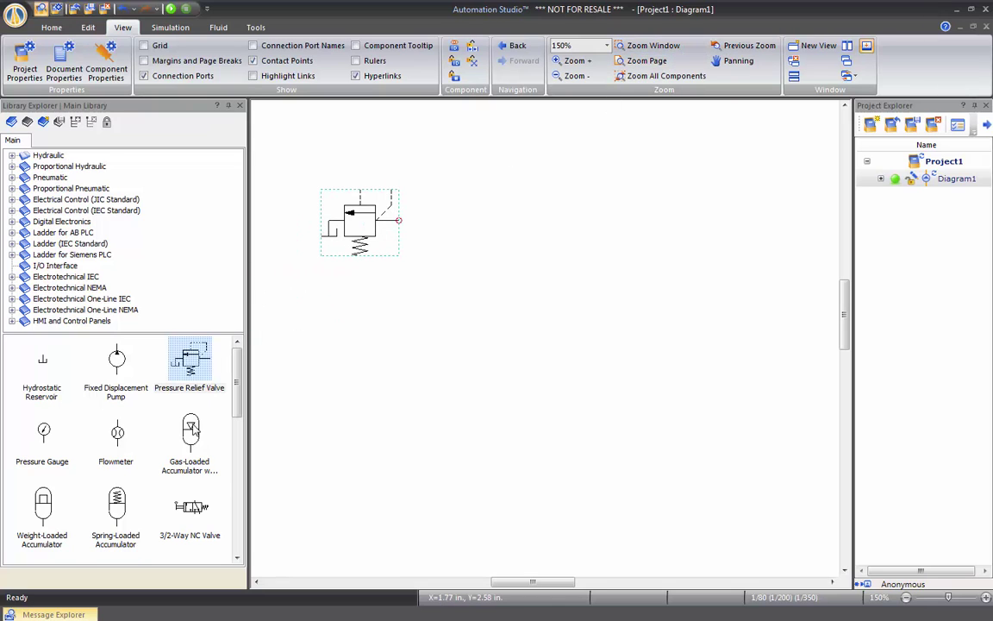
{"action": "left_click_drag", "start_coordinate": [192, 431], "coordinate": [600, 369]}
{"action": "left_click_drag", "start_coordinate": [117, 358], "coordinate": [595, 226]}
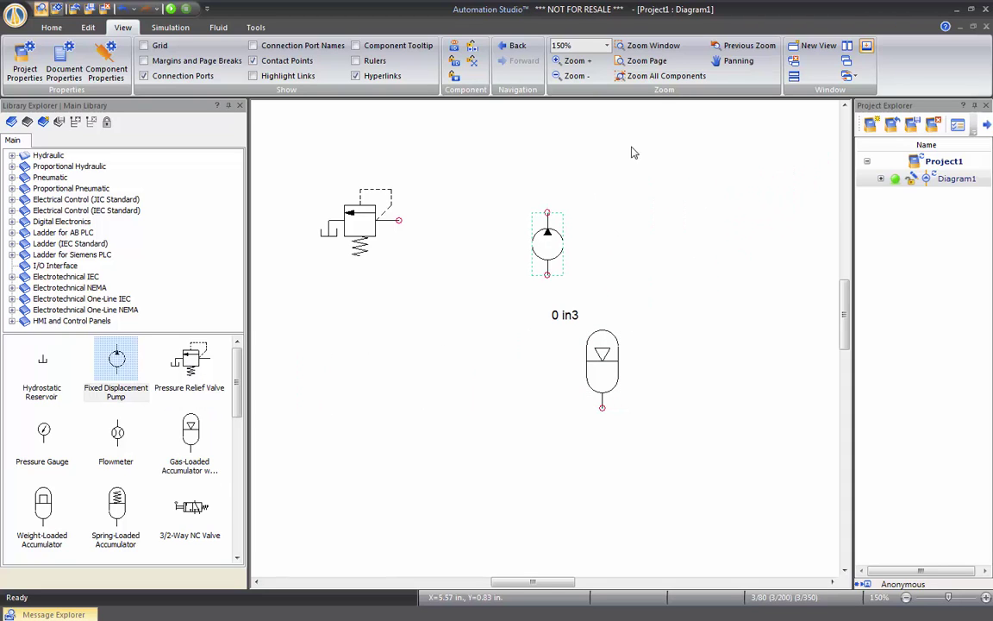
Try Zoom All Components and Zoom Page, then Zoom Window onto the pump and accumulator.
{"action": "left_click", "coordinate": [665, 77]}
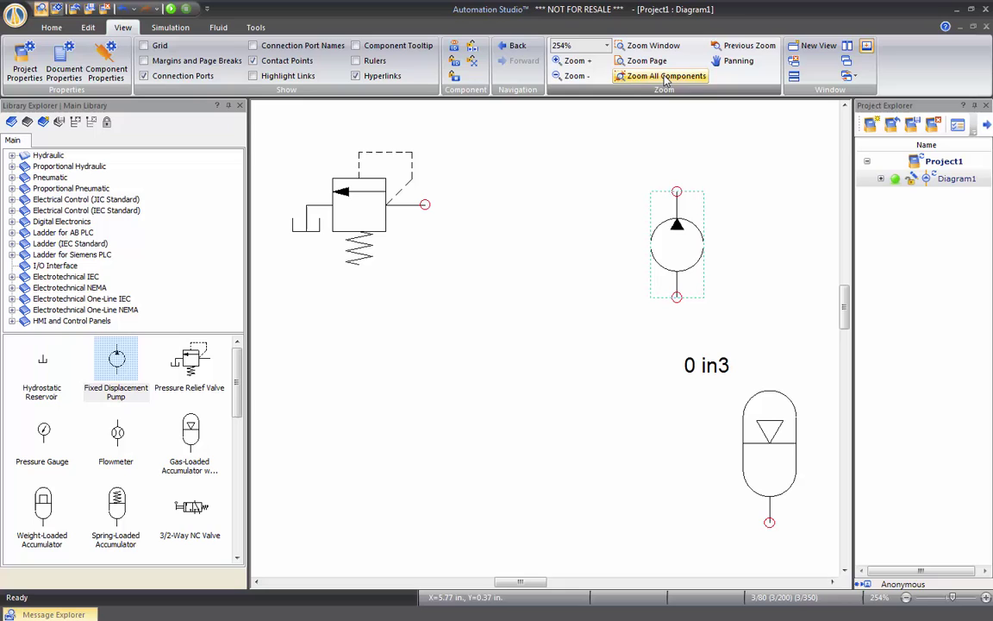
{"action": "left_click", "coordinate": [647, 61]}
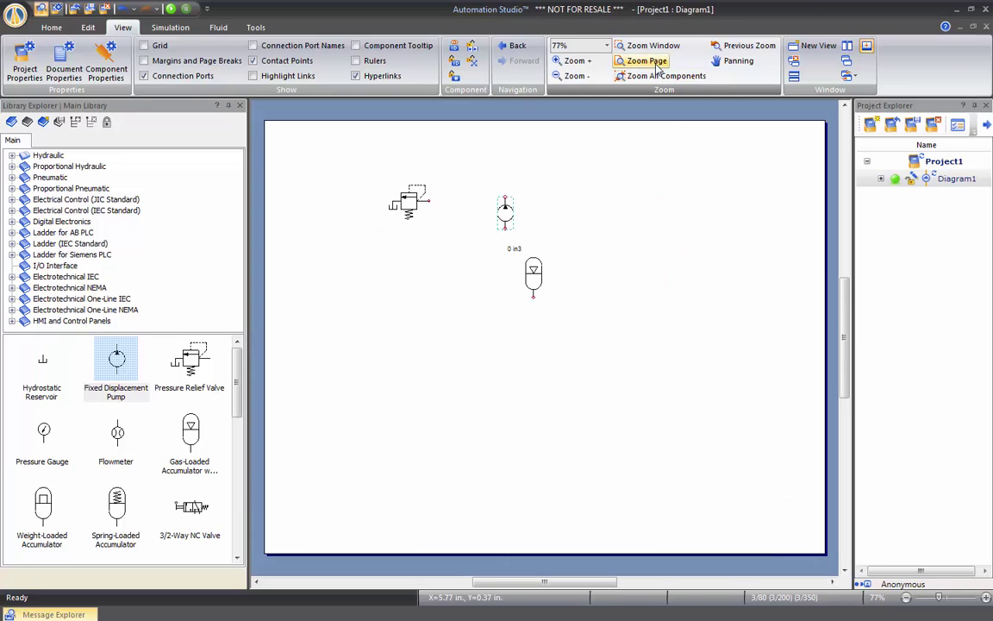
{"action": "left_click", "coordinate": [647, 46]}
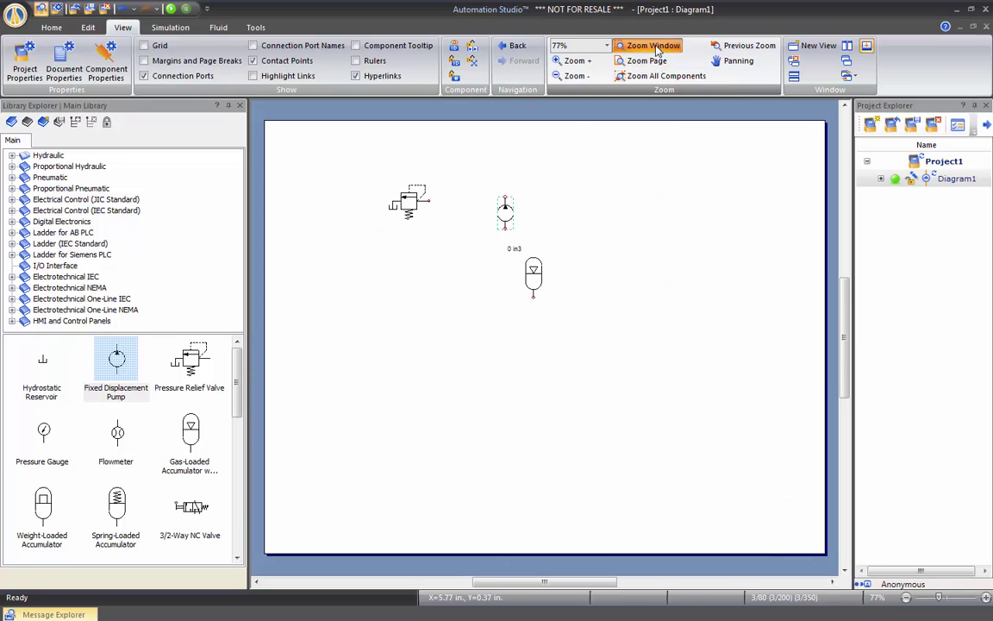
{"action": "left_click_drag", "start_coordinate": [483, 179], "coordinate": [570, 326]}
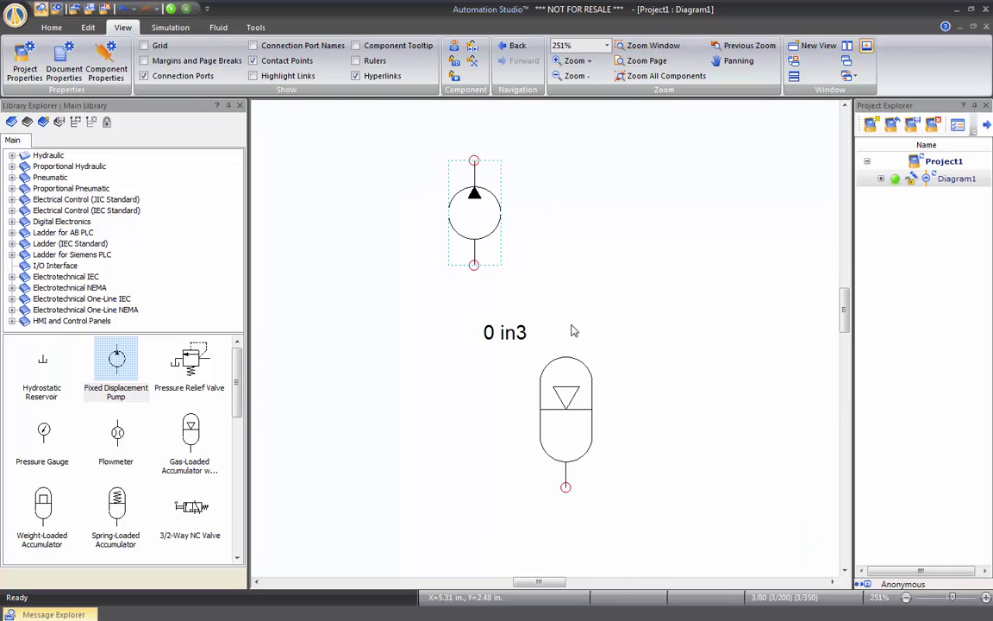
{"action": "left_click", "coordinate": [573, 323]}
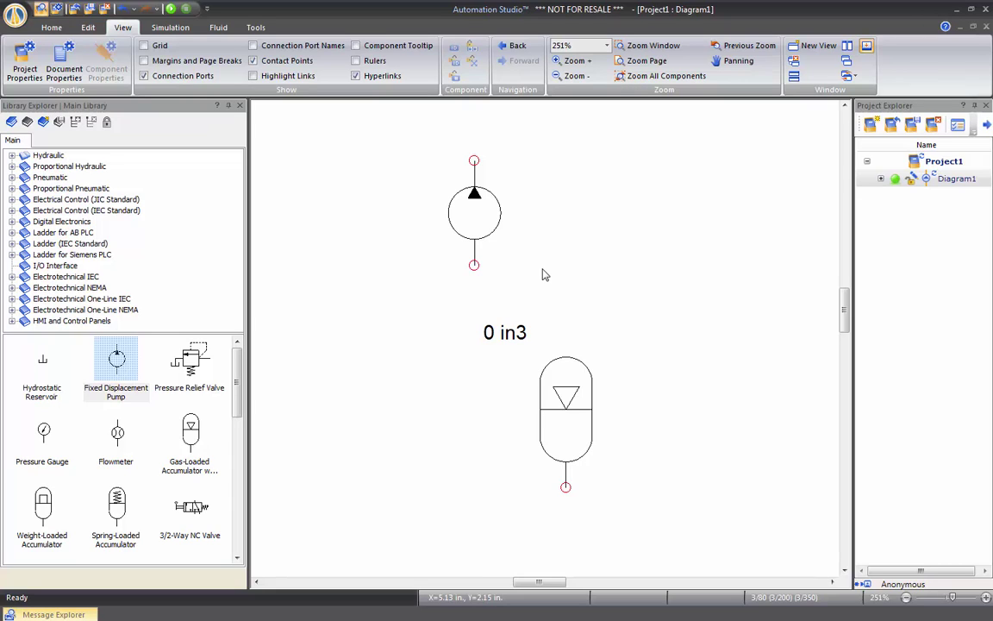
Zoom the diagram in and out with the mouse wheel.
{"action": "scroll", "coordinate": [543, 274], "scroll_direction": "down", "scroll_amount": 6}
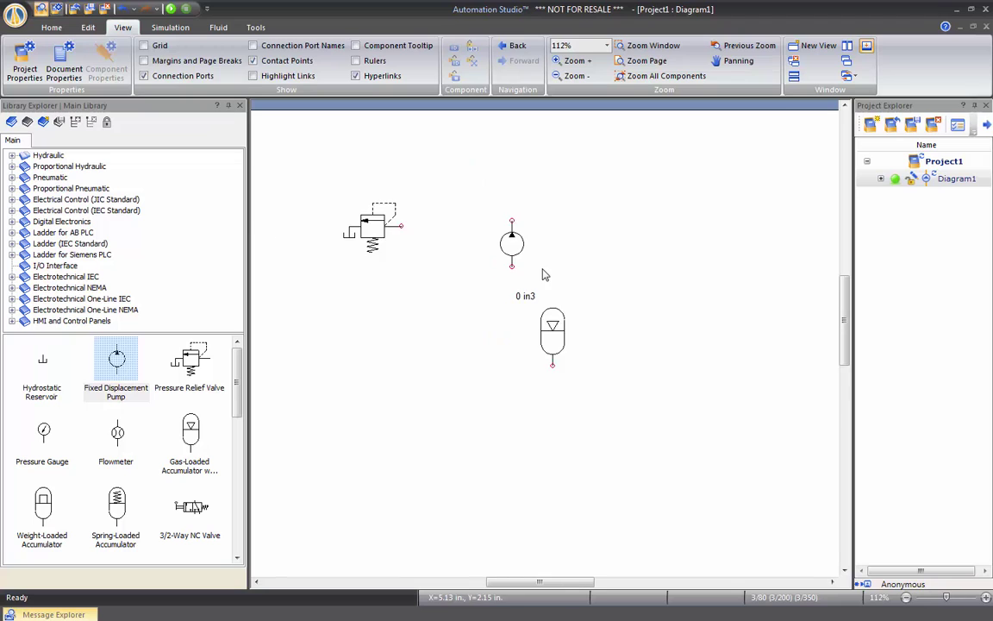
{"action": "scroll", "coordinate": [543, 274], "scroll_direction": "up", "scroll_amount": 2}
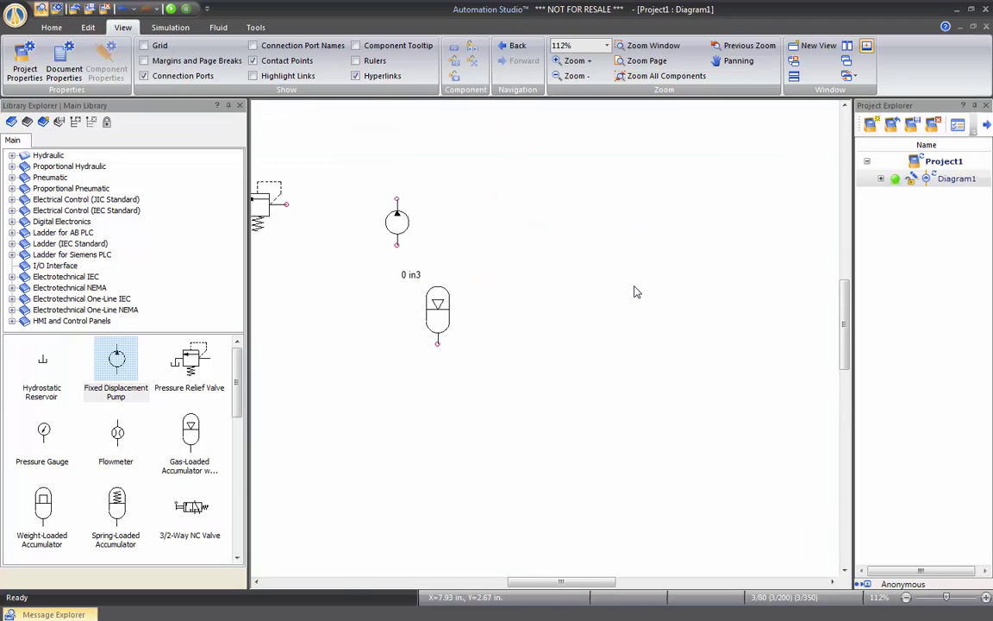
{"action": "scroll", "coordinate": [632, 288], "scroll_direction": "down", "scroll_amount": 2}
{"action": "scroll", "coordinate": [497, 270], "scroll_direction": "up", "scroll_amount": 3}
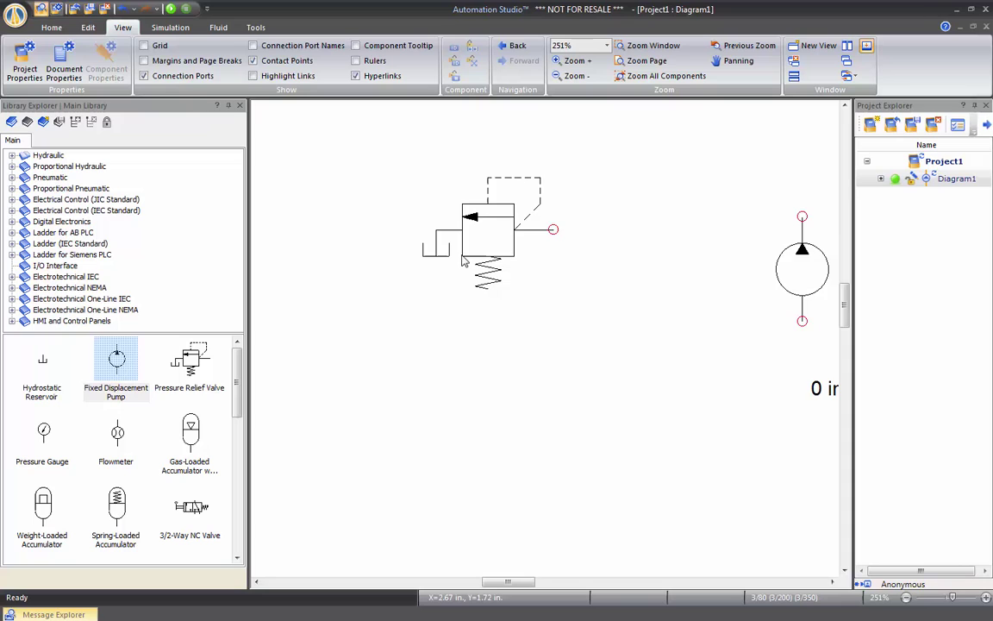
{"action": "scroll", "coordinate": [466, 260], "scroll_direction": "down", "scroll_amount": 2}
{"action": "scroll", "coordinate": [465, 261], "scroll_direction": "down", "scroll_amount": 1}
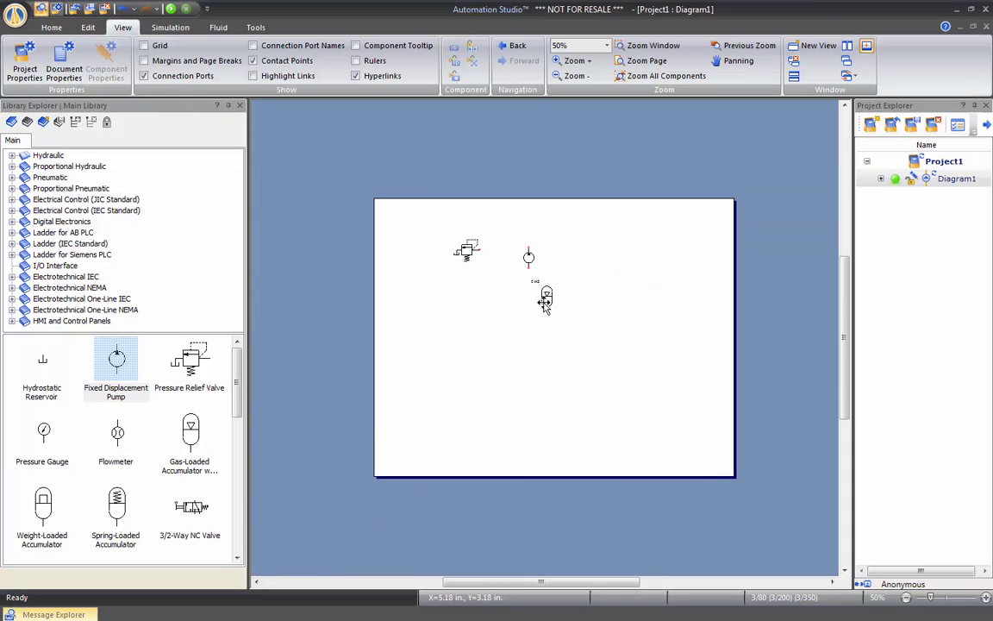
{"action": "scroll", "coordinate": [543, 298], "scroll_direction": "up", "scroll_amount": 6}
{"action": "scroll", "coordinate": [543, 304], "scroll_direction": "down", "scroll_amount": 4}
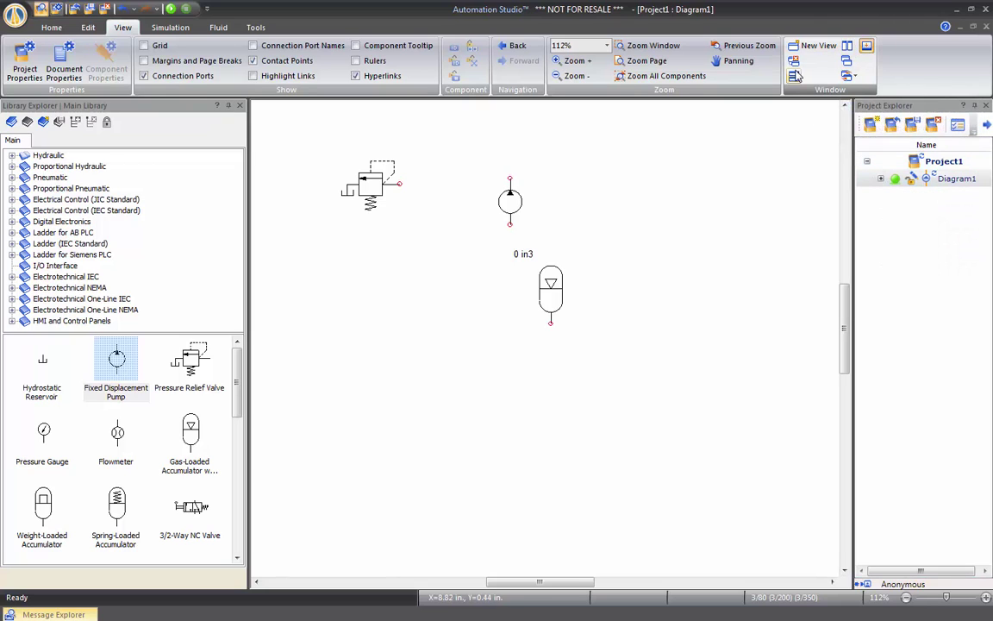
Show the Simulation tab, then select and delete the relief valve, pump and accumulator.
{"action": "left_click", "coordinate": [177, 28]}
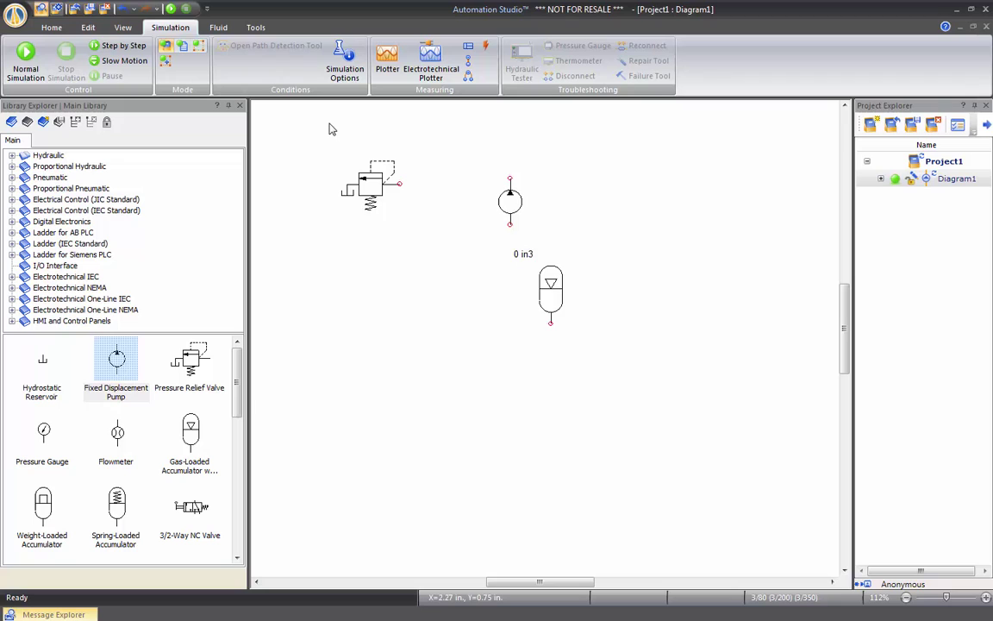
{"action": "left_click_drag", "start_coordinate": [332, 127], "coordinate": [615, 363]}
{"action": "key", "text": "Delete"}
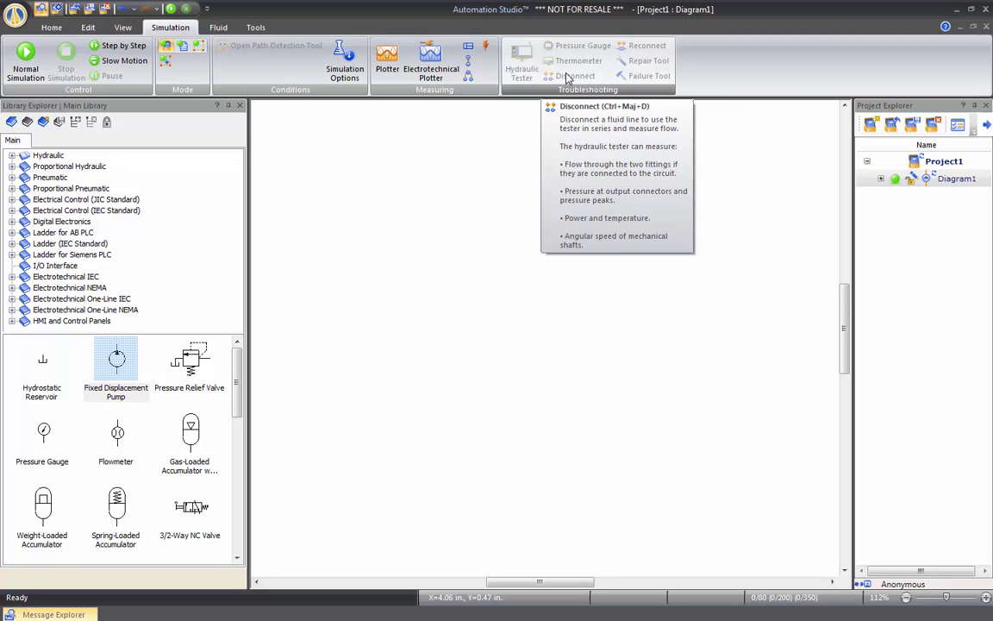
Switch the ribbon to the Fluid tab for fluid, line and mechanism commands.
{"action": "left_click", "coordinate": [219, 29]}
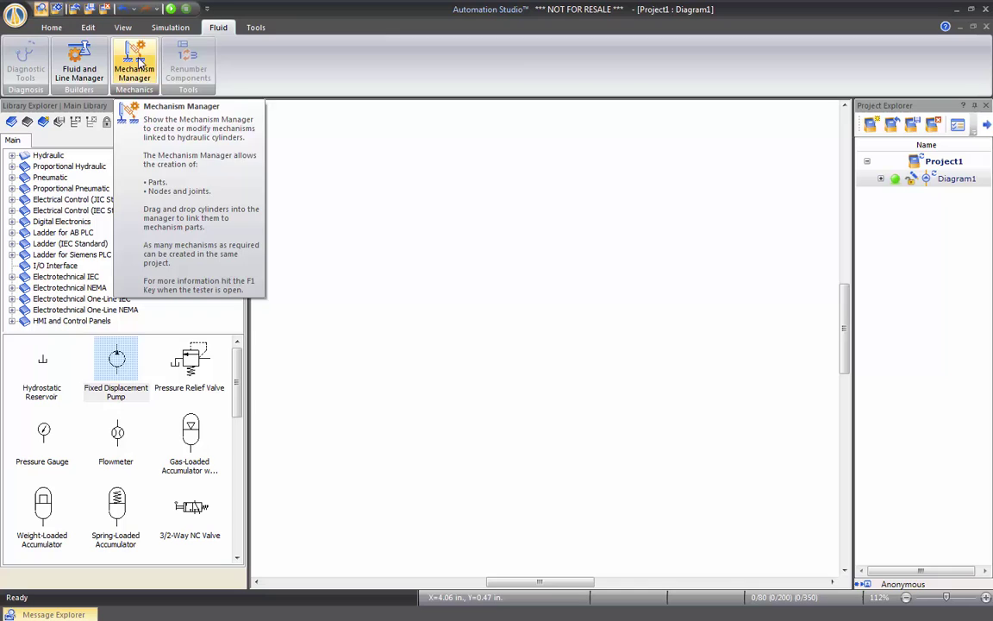
Switch the ribbon to the Tools tab for managers, video recording and administration.
{"action": "left_click", "coordinate": [254, 29]}
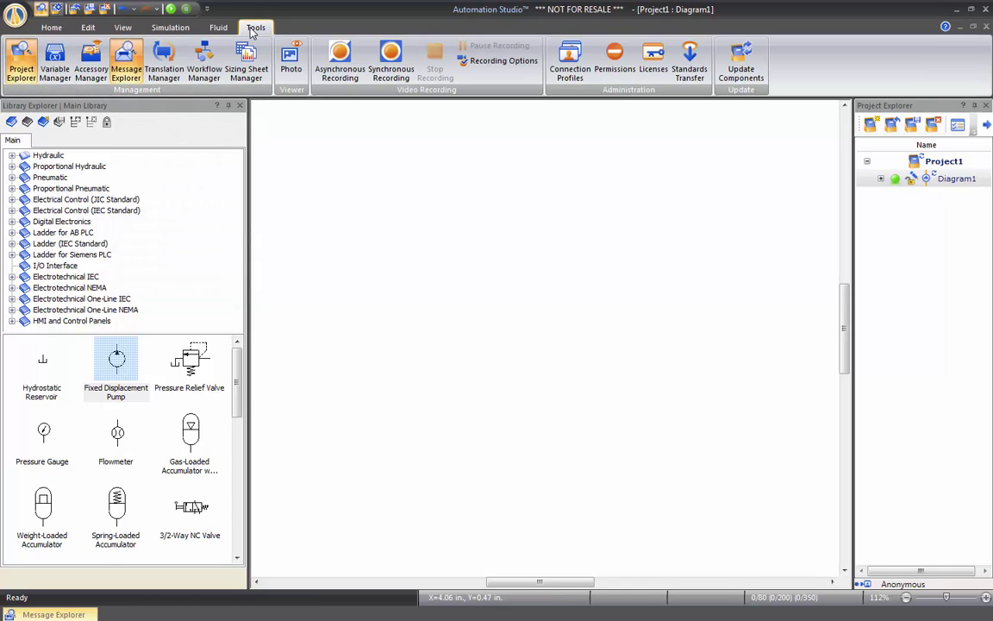